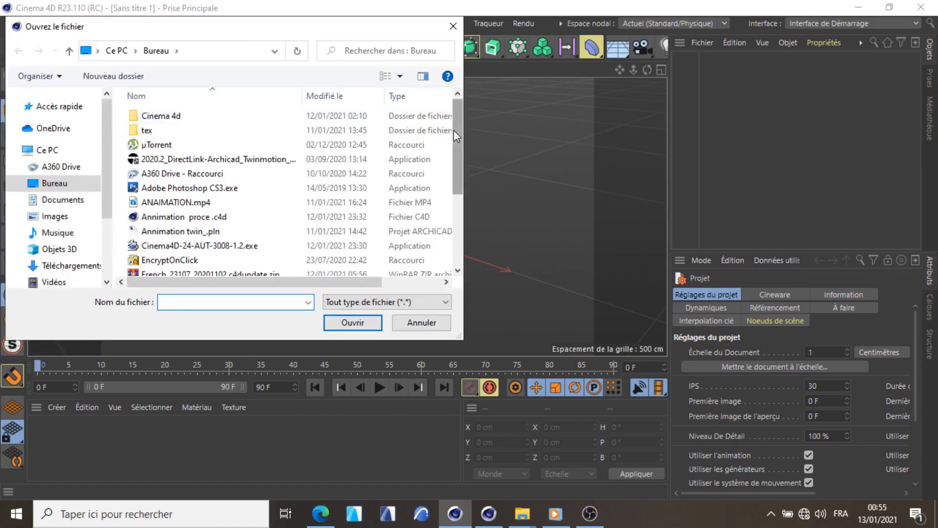
Open the scene file Reglages lumieres_23.c4d from the Bureau folder
drag(454, 130, 457, 197)
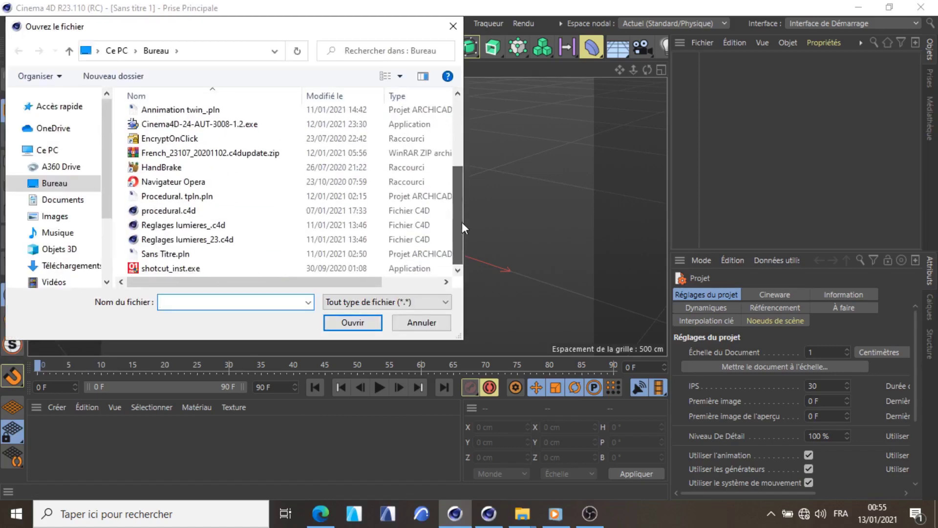
click(165, 240)
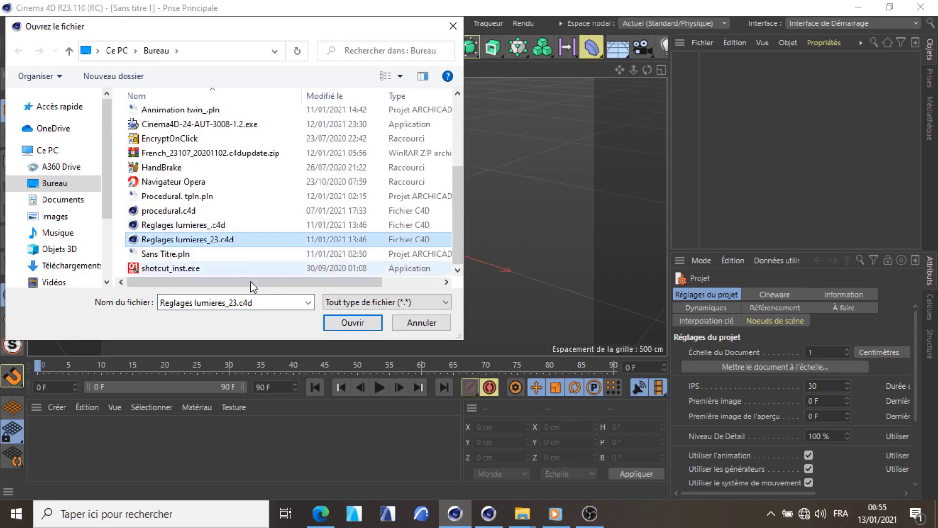
click(354, 322)
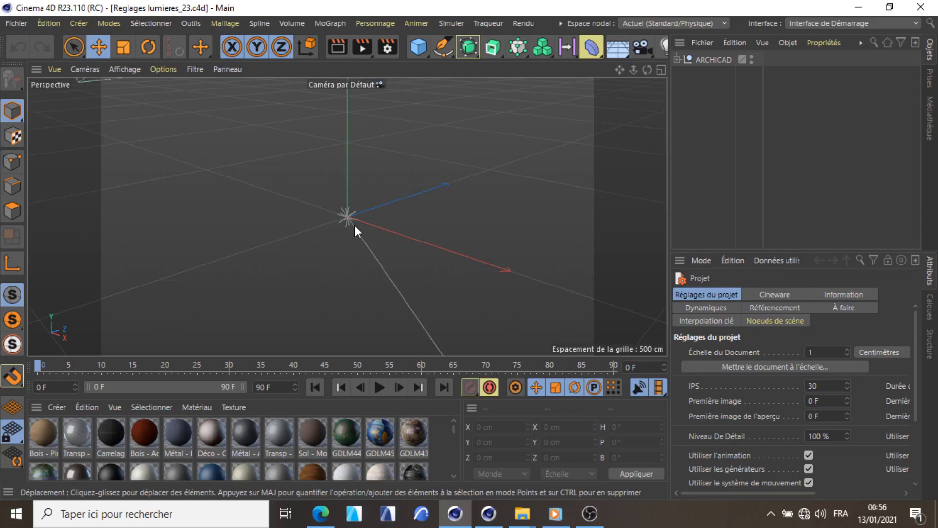
Frame the scene's geometry in the perspective view and enlarge the house on its lawn
scroll(355, 225, up, 2)
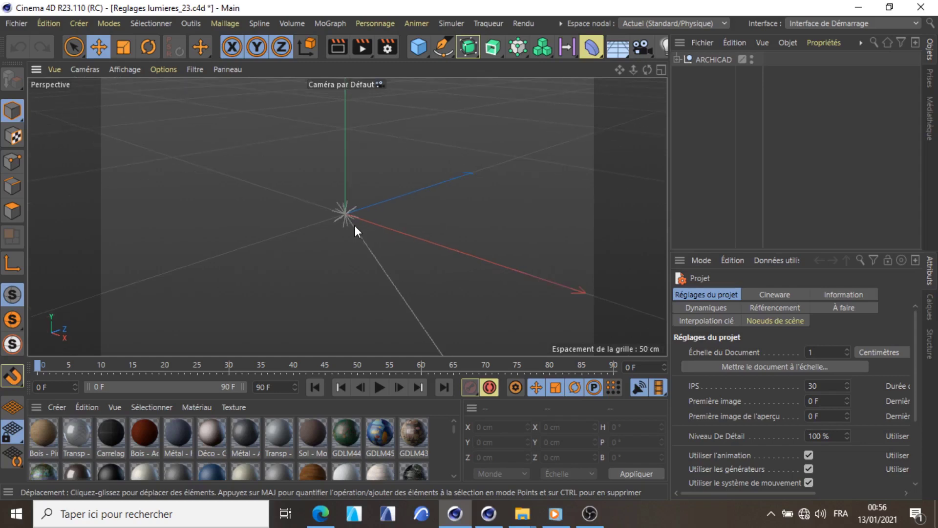
scroll(325, 211, up, 2)
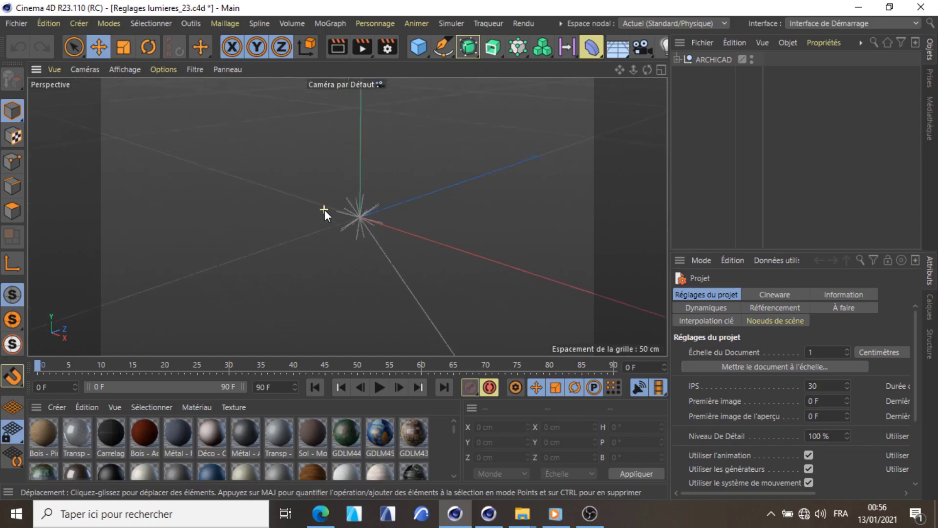
click(58, 72)
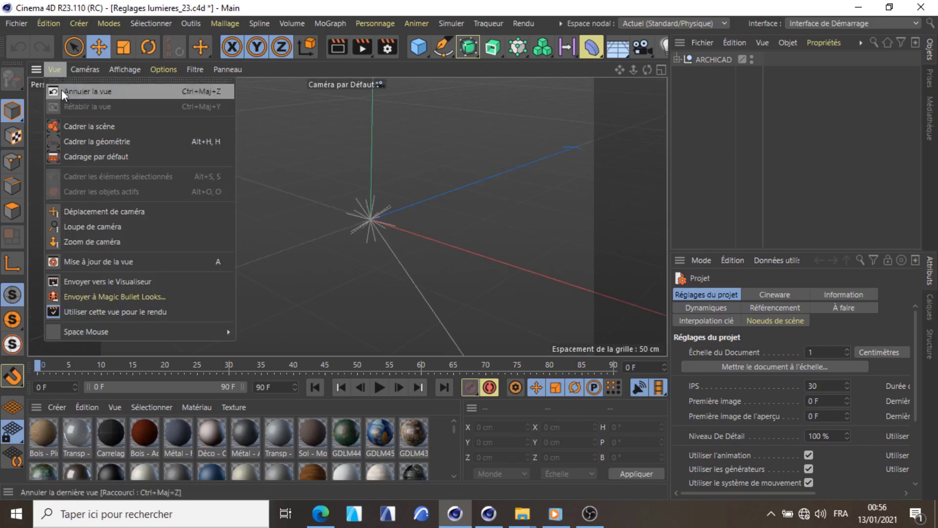
click(79, 127)
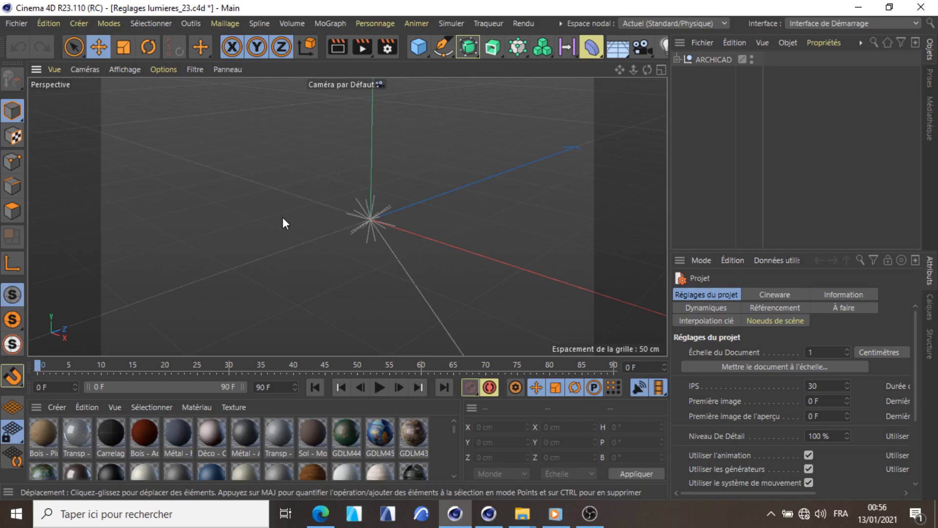
key(h)
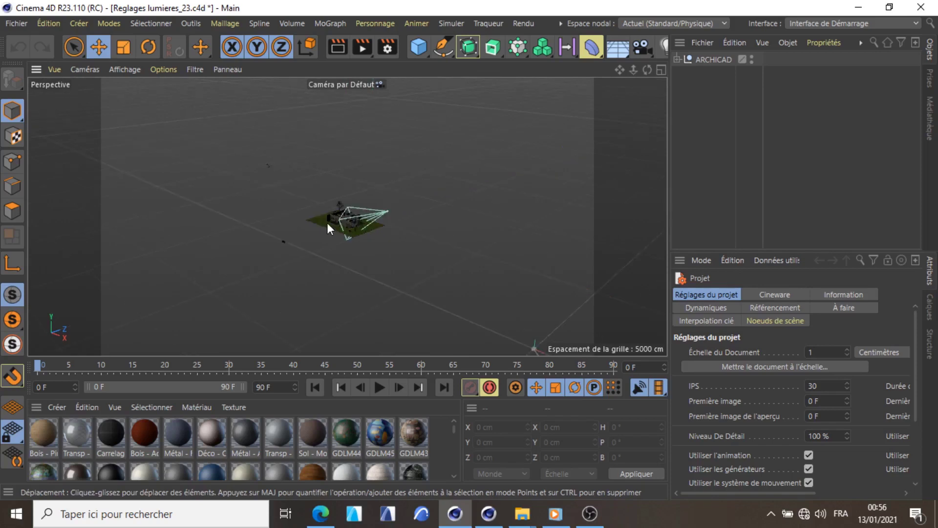
scroll(354, 219, up, 10)
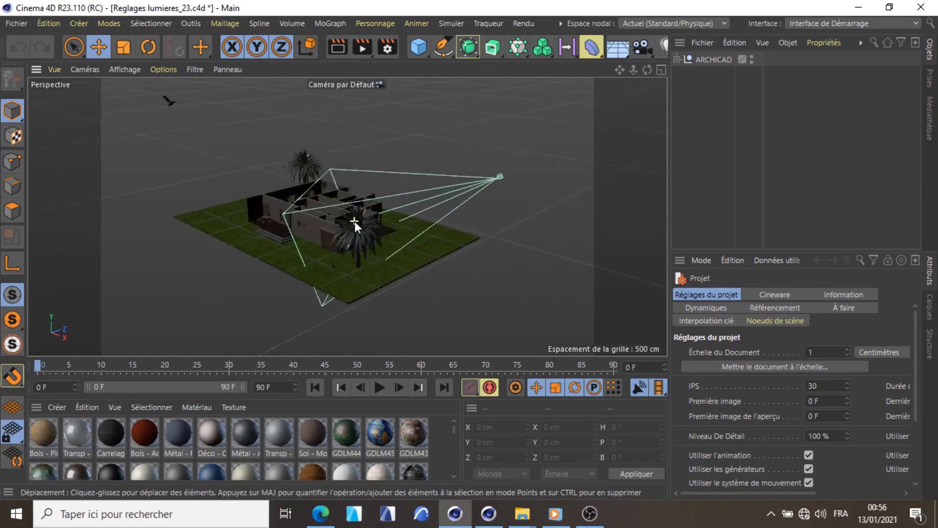
scroll(355, 221, up, 5)
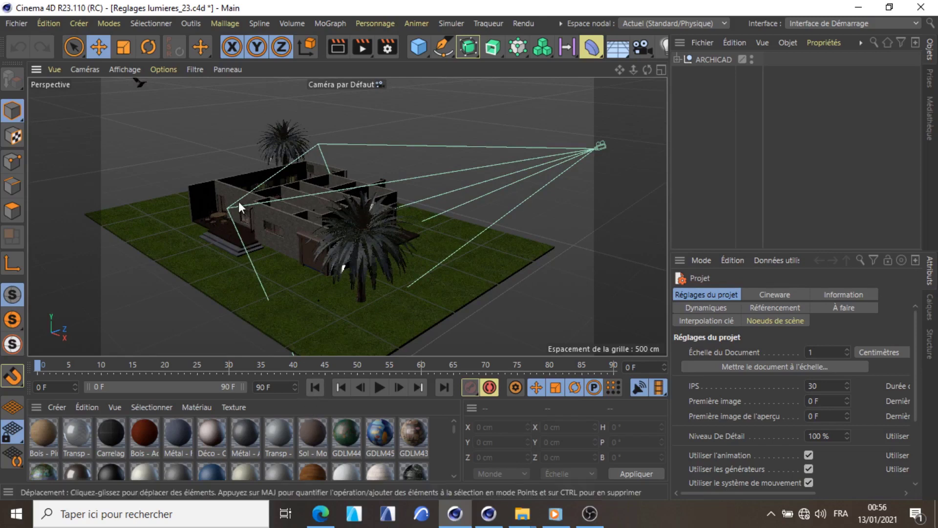
scroll(238, 201, up, 5)
scroll(283, 189, down, 3)
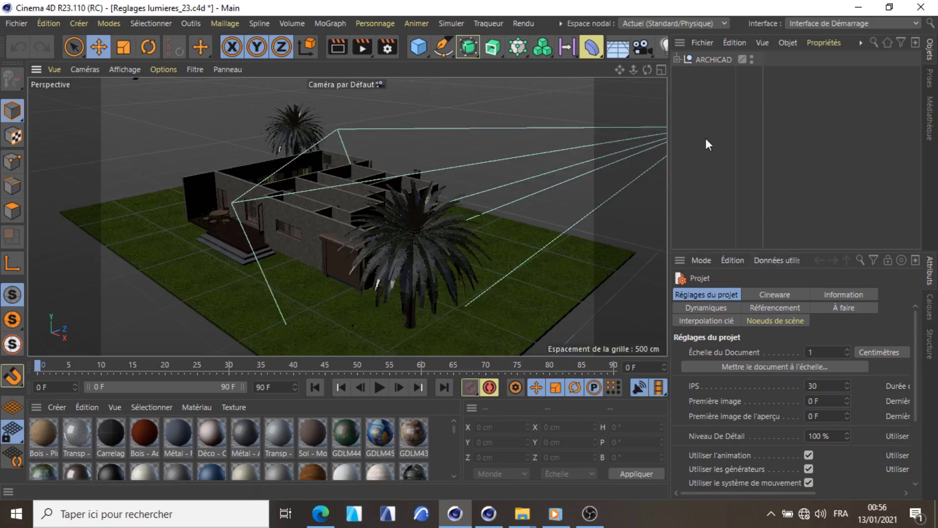
Show the attributes of the GDLM43 material, followed by those of the ARCHICAD null object
click(411, 441)
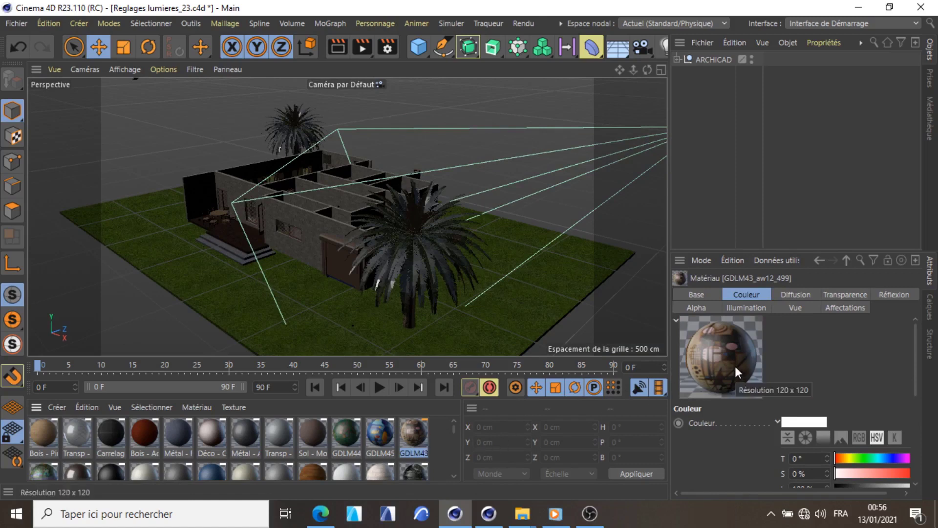
click(706, 62)
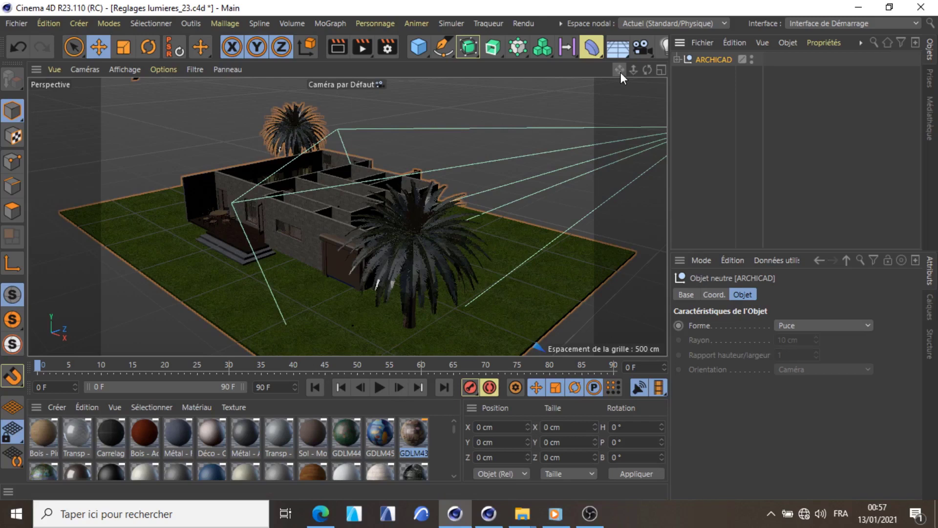
Pan, zoom and orbit the perspective view with the viewport navigation controls to view the house from another angle
drag(620, 72, 520, 53)
mouse_move(618, 69)
mouse_down()
mouse_move(660, 85)
mouse_move(625, 75)
mouse_move(670, 55)
mouse_move(636, 85)
mouse_move(645, 76)
mouse_move(634, 69)
mouse_up()
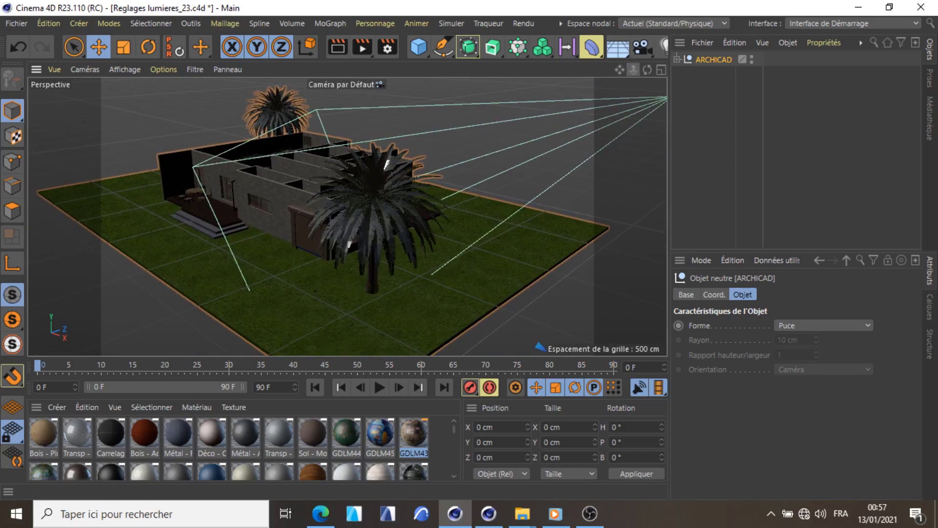
mouse_move(633, 72)
mouse_down()
mouse_move(662, 76)
mouse_move(633, 69)
mouse_up()
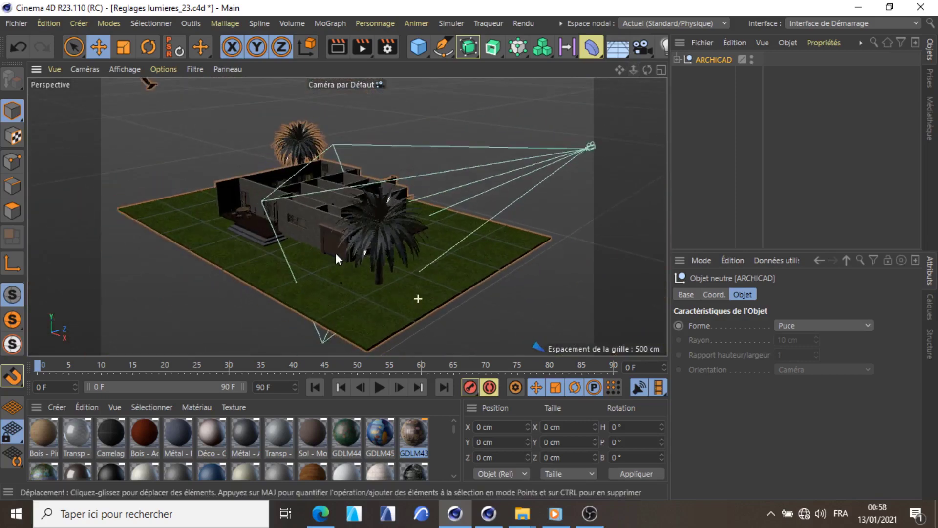
scroll(283, 178, up, 5)
scroll(282, 177, down, 3)
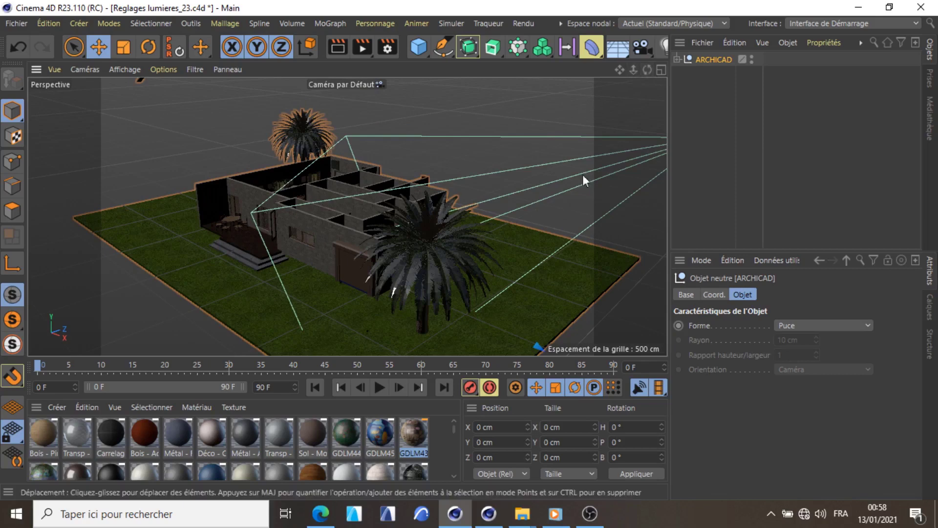
drag(646, 72, 112, 132)
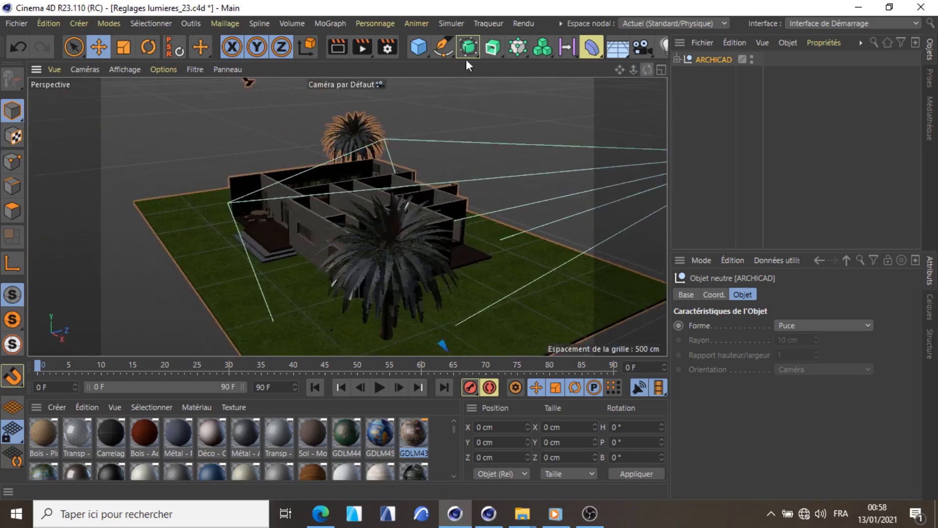
Try rotating the exterior wall MUR_EXT-058 beside the large palm tree with the Rotate tool, and undo the rotation
click(149, 46)
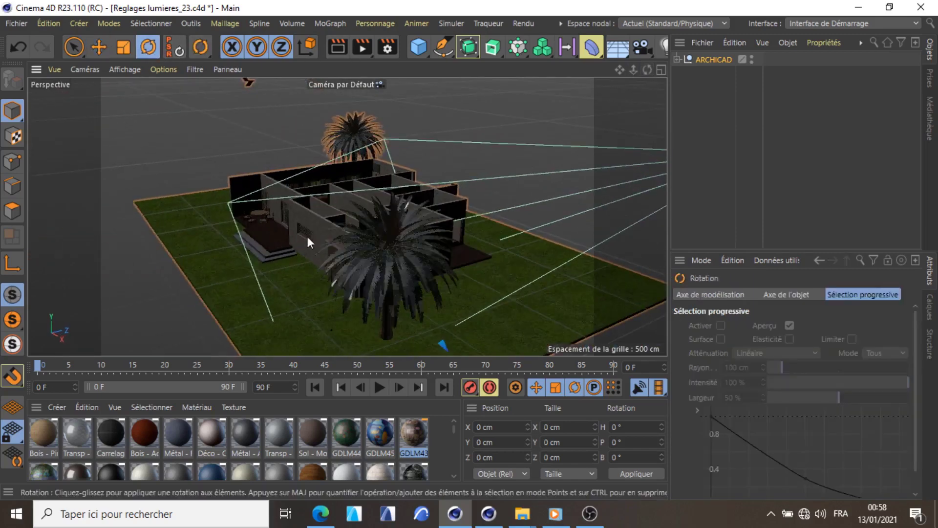
scroll(339, 254, up, 4)
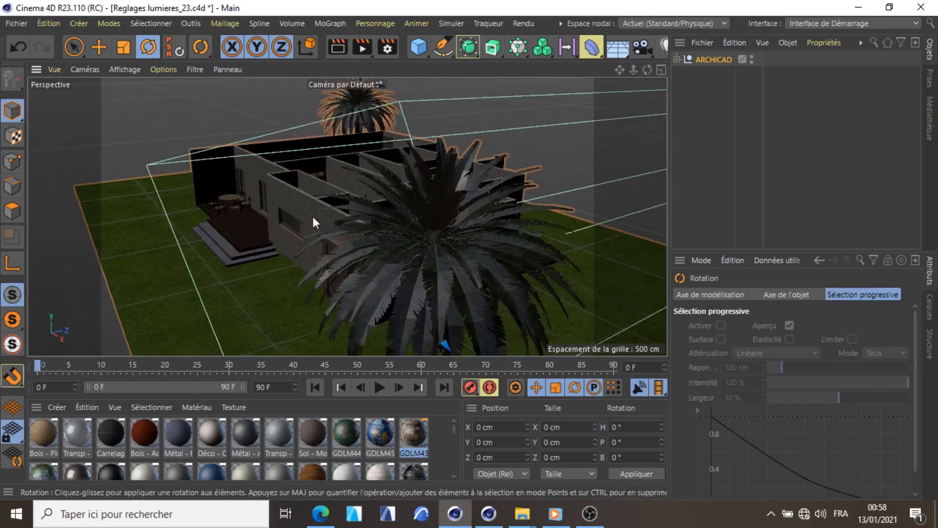
click(311, 202)
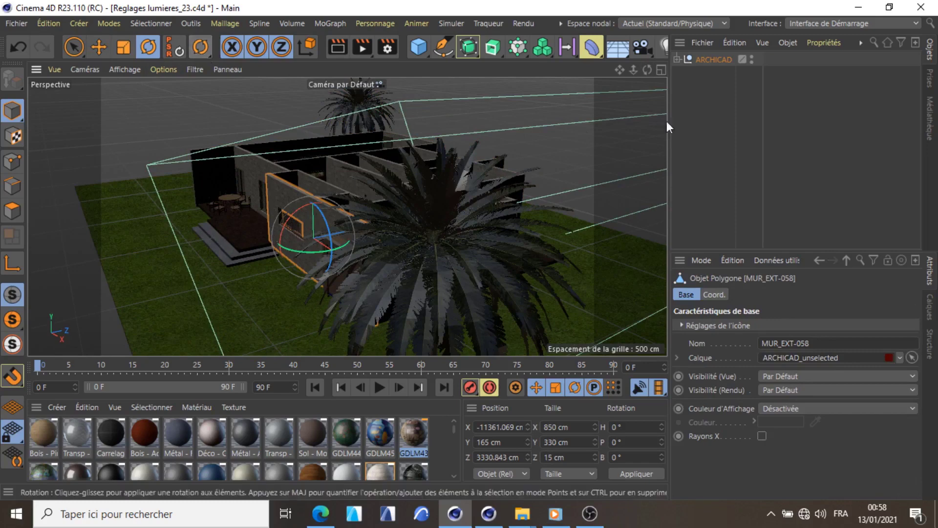
drag(647, 70, 615, 74)
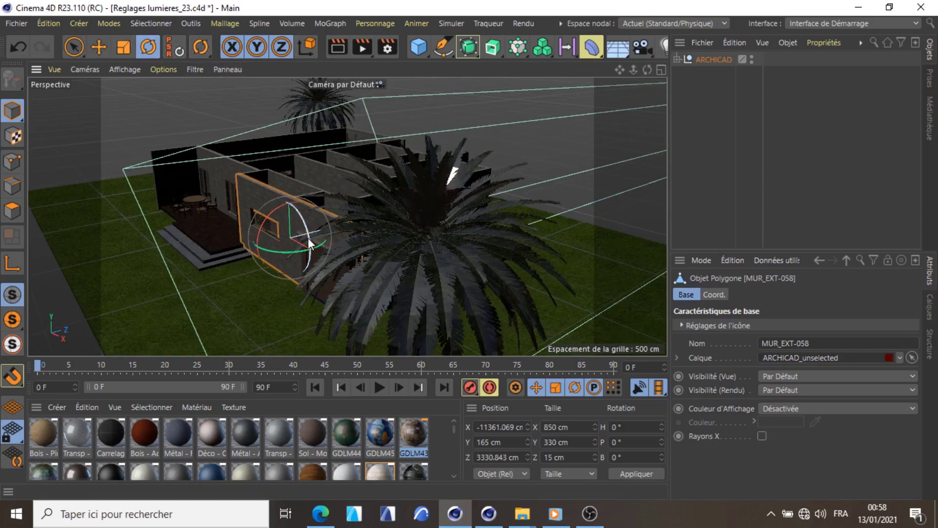
drag(300, 218, 300, 291)
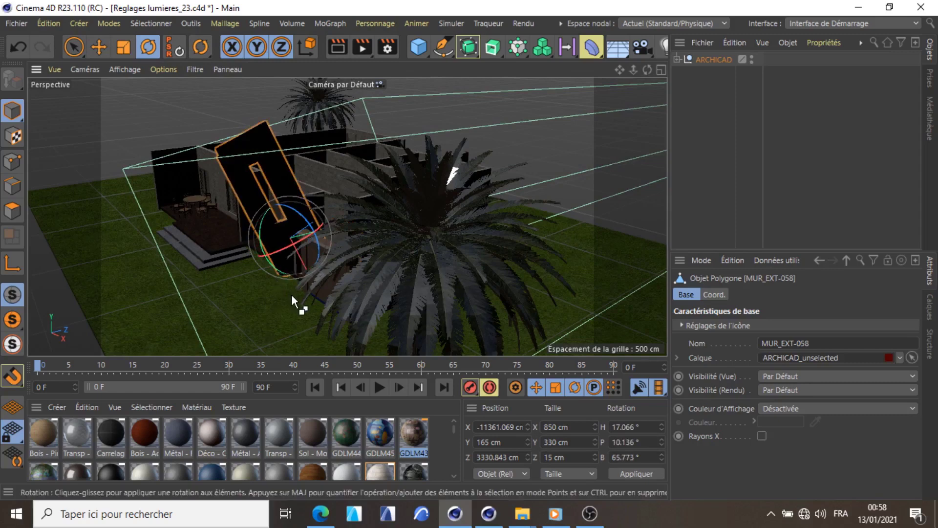
key(ctrl+z)
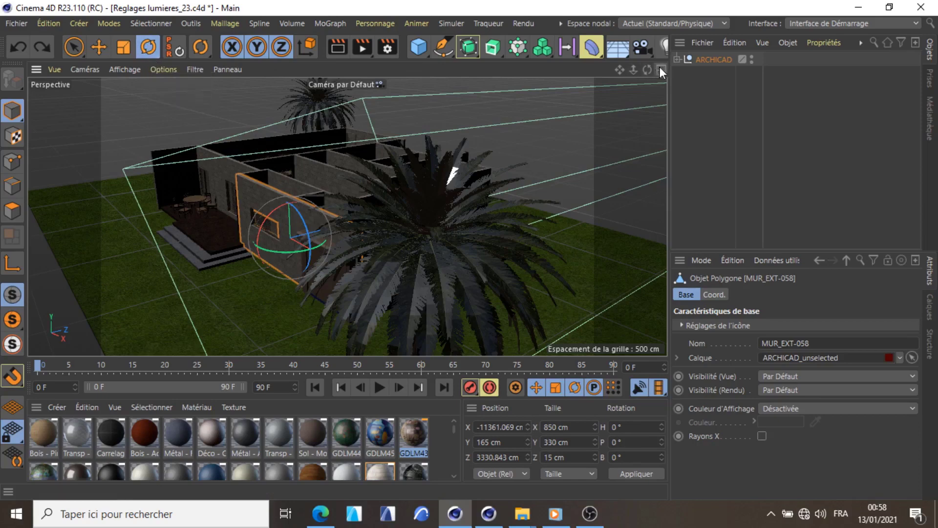
Switch to the four-view layout and frame the whole scene in the top view (Haut)
drag(647, 70, 520, 73)
scroll(335, 181, down, 5)
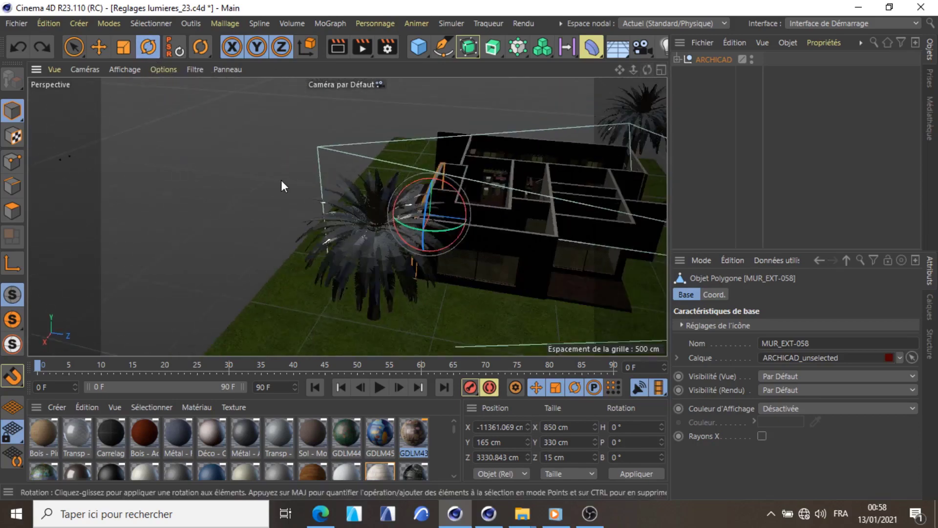
click(659, 70)
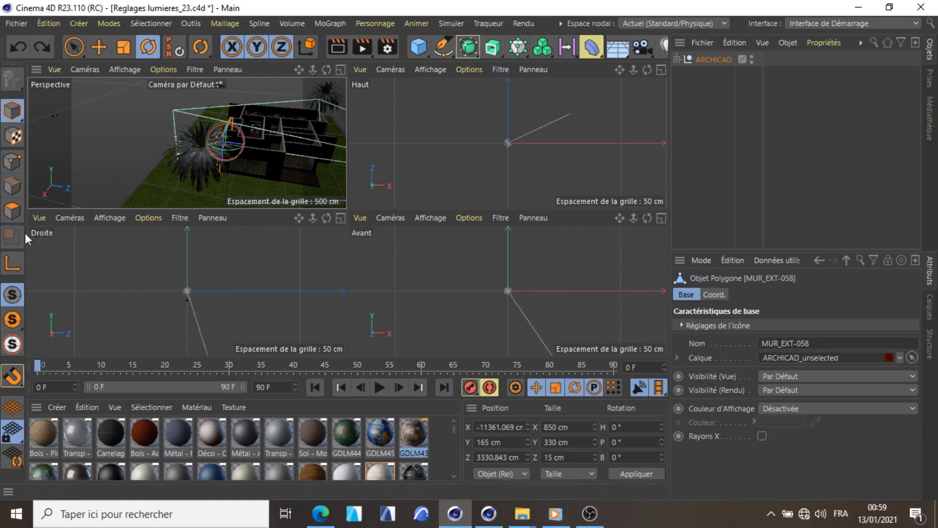
click(361, 70)
click(396, 125)
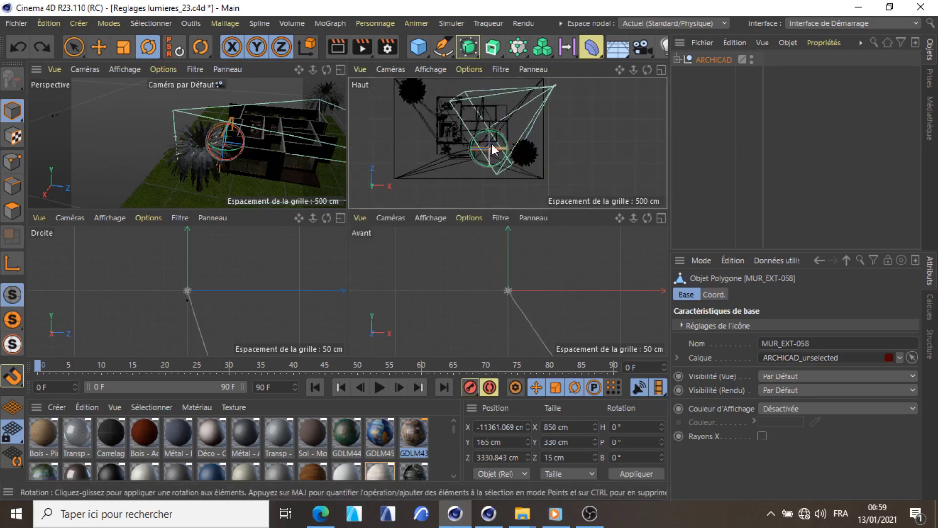
Frame the whole scene in the front view (Avant) and bring the house closer
click(361, 218)
click(387, 276)
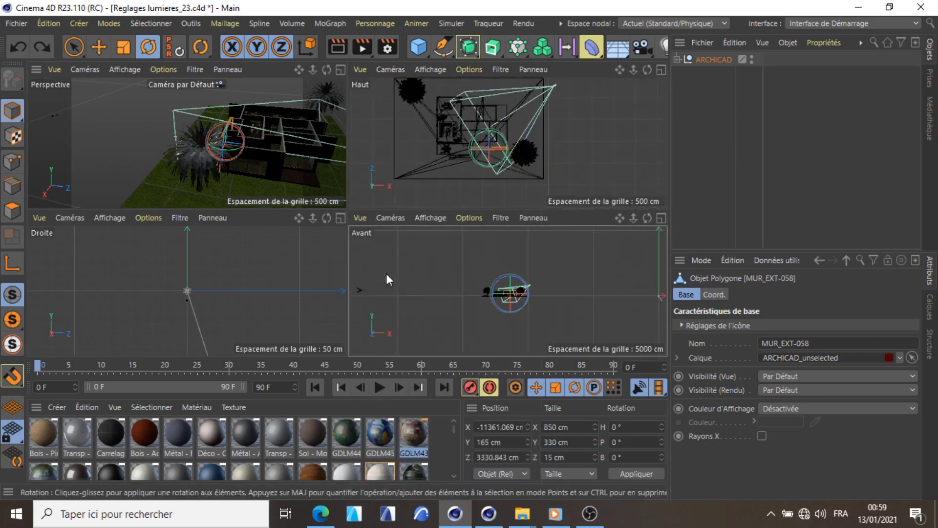
scroll(529, 287, up, 5)
alt+middle_drag(492, 314, 338, 267)
scroll(470, 304, down, 3)
Frame the whole scene in the side view (Droite) and enlarge the house there
click(38, 218)
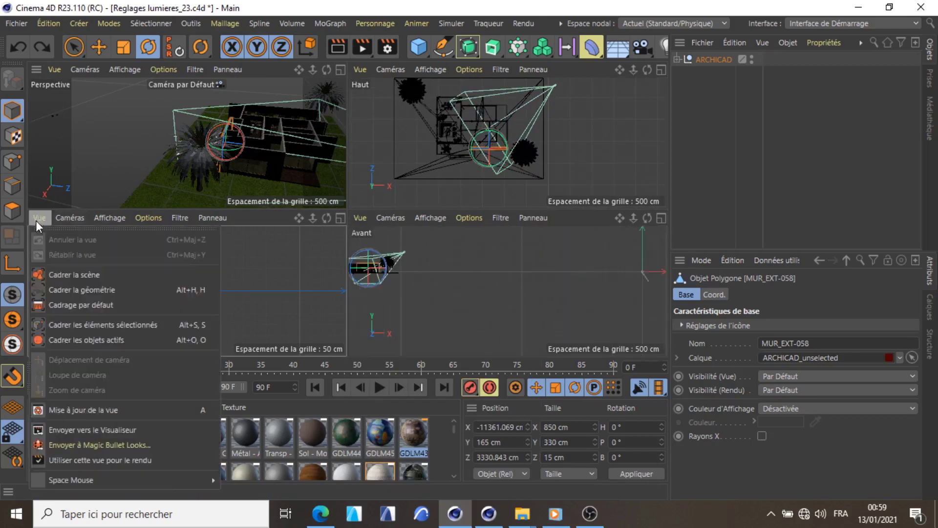
click(84, 274)
scroll(214, 296, up, 6)
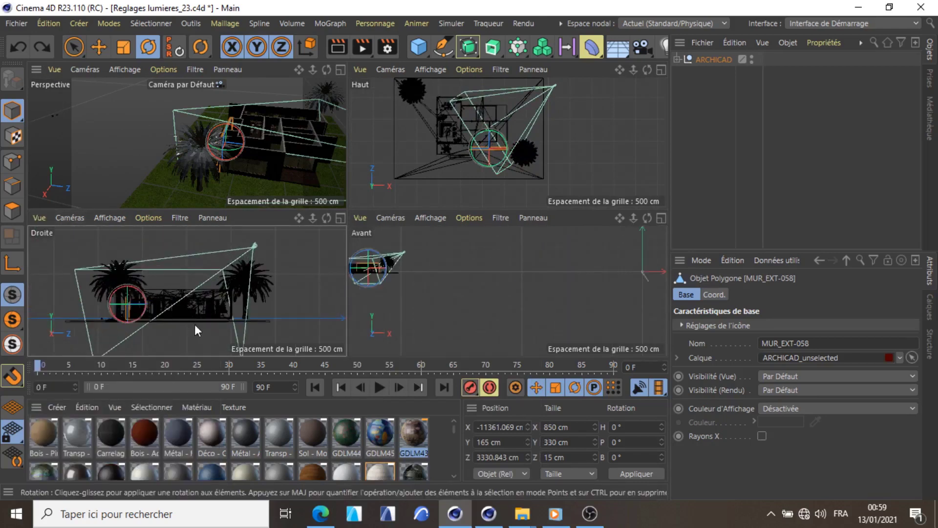
alt+right_drag(195, 324, 327, 308)
scroll(433, 294, down, 2)
Zoom the front view (Avant) in on the house and palm trees until they fill it
scroll(365, 282, up, 5)
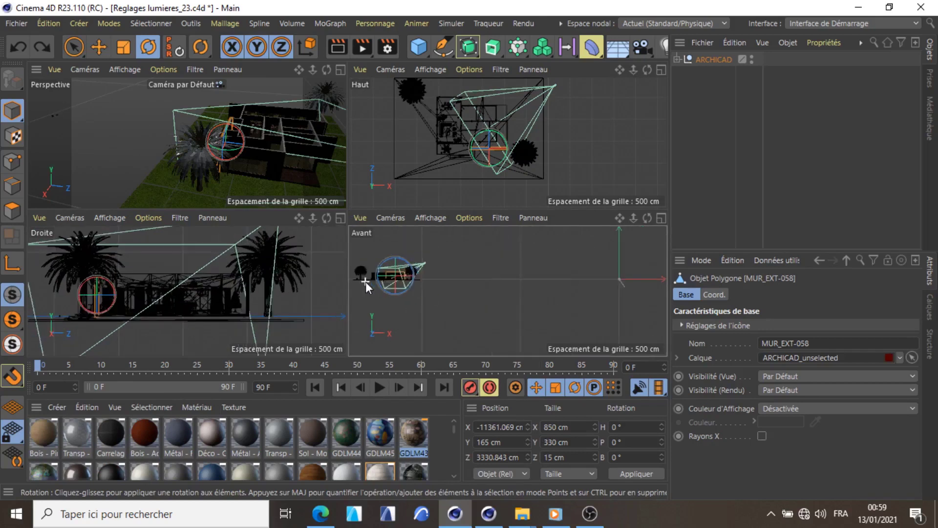
scroll(379, 274, up, 5)
scroll(463, 284, down, 2)
scroll(418, 262, up, 3)
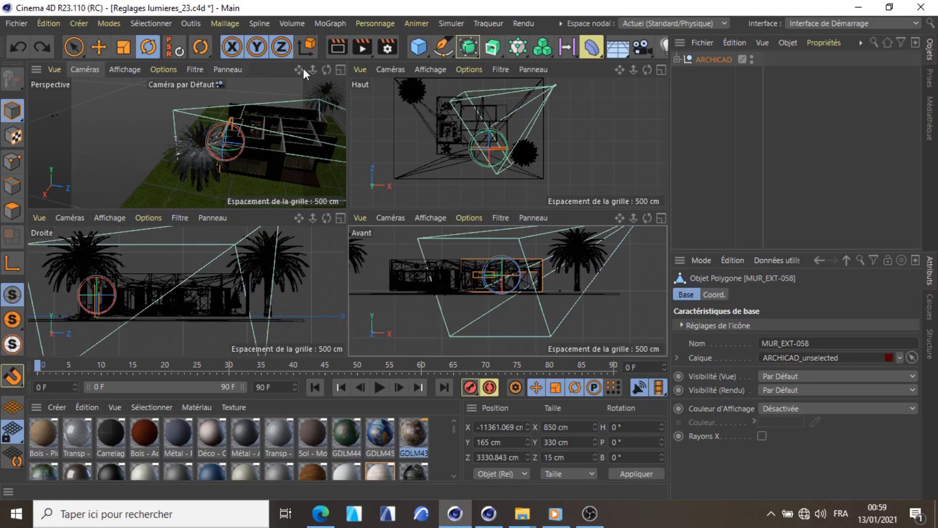
Maximize the perspective view to see the full plot, return to the four-view layout, and maximize the top view
middle_click(120, 124)
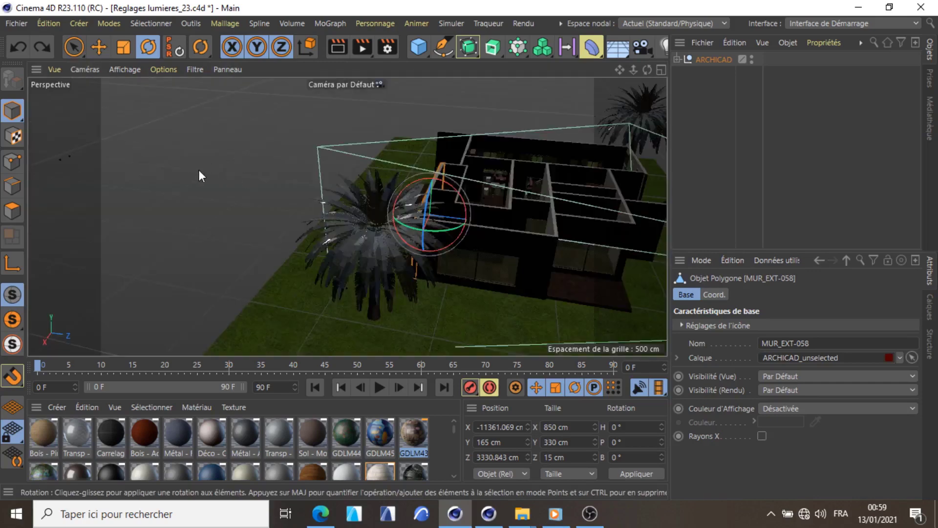
scroll(200, 175, down, 5)
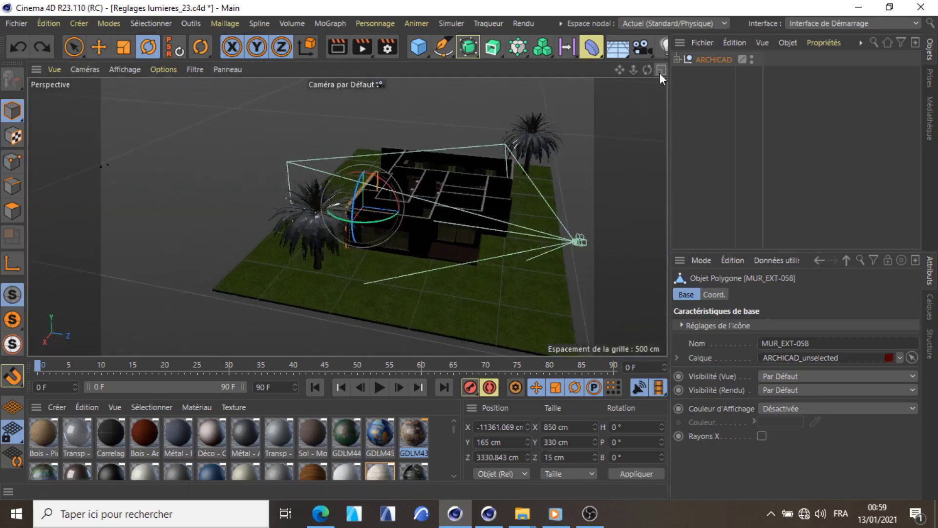
click(661, 71)
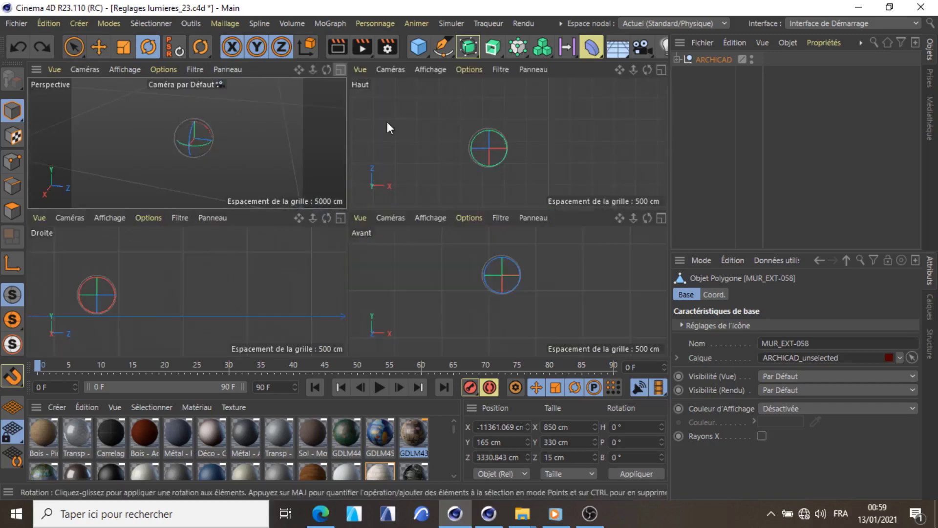
click(662, 67)
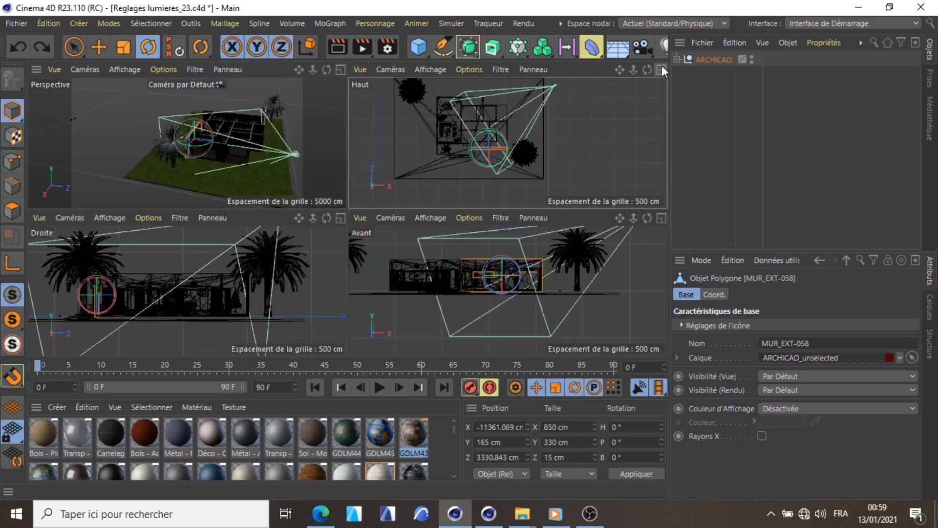
Maximize the top view (Haut), return to the four-view layout, and maximize the perspective view closer on the house
click(661, 69)
click(658, 69)
click(339, 72)
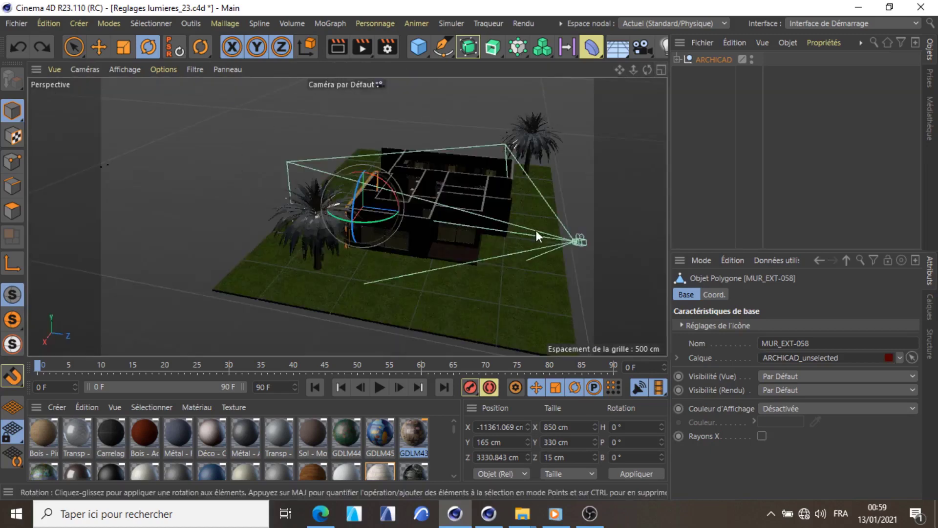
scroll(536, 231, up, 2)
Change the maximized view to the left projection (Gauche) and frame the whole scene in it
click(89, 72)
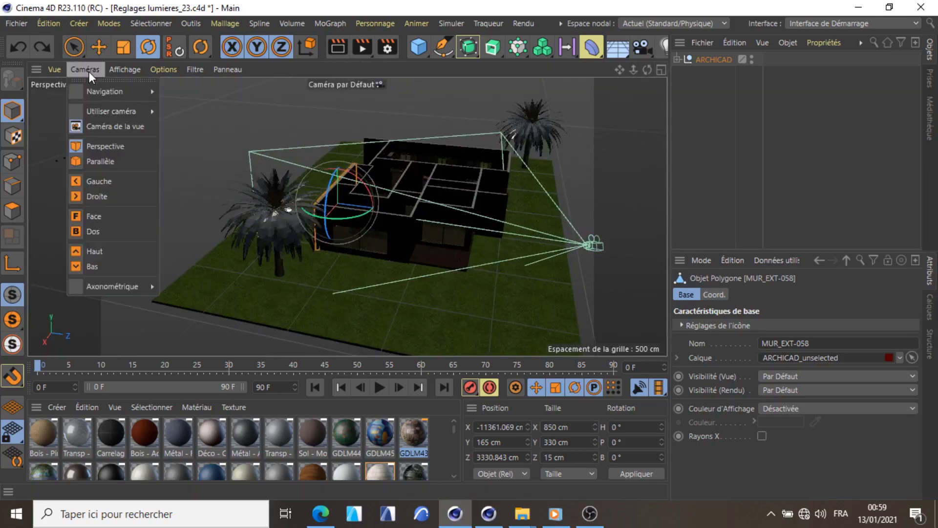
click(110, 183)
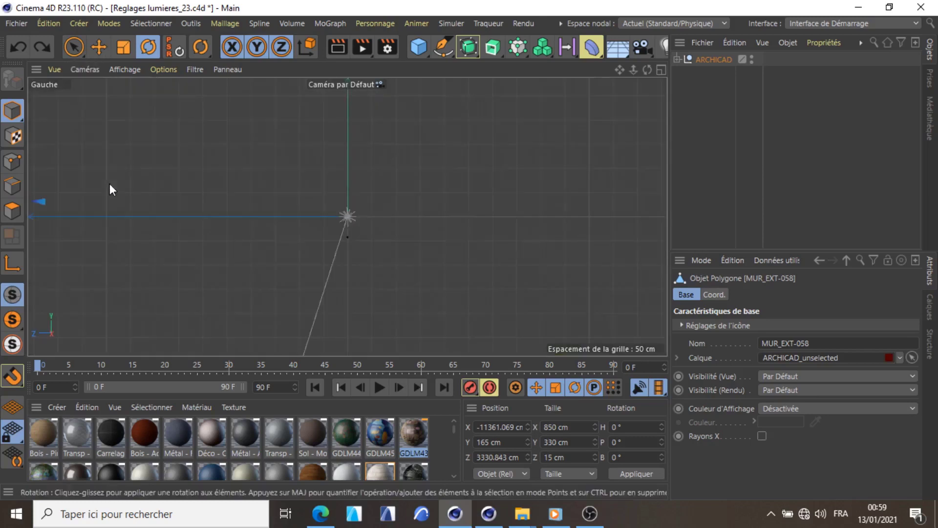
click(54, 68)
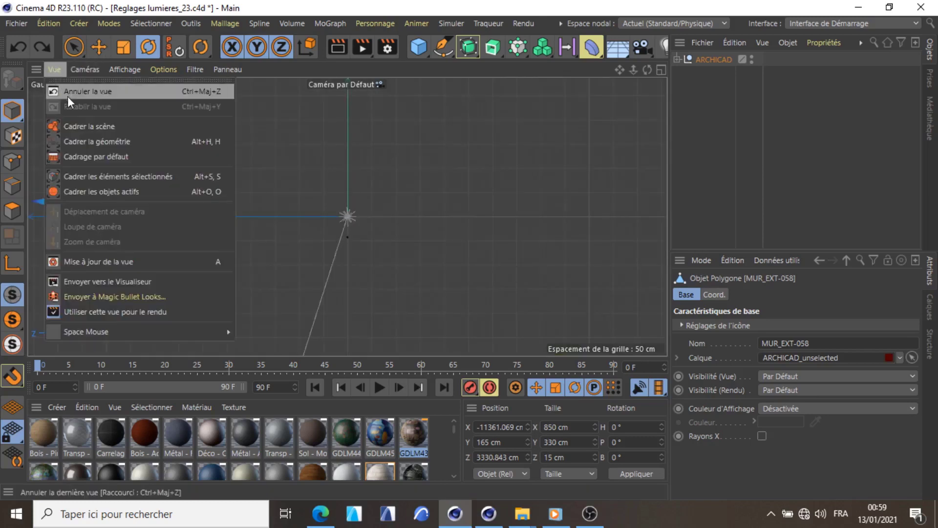
click(87, 127)
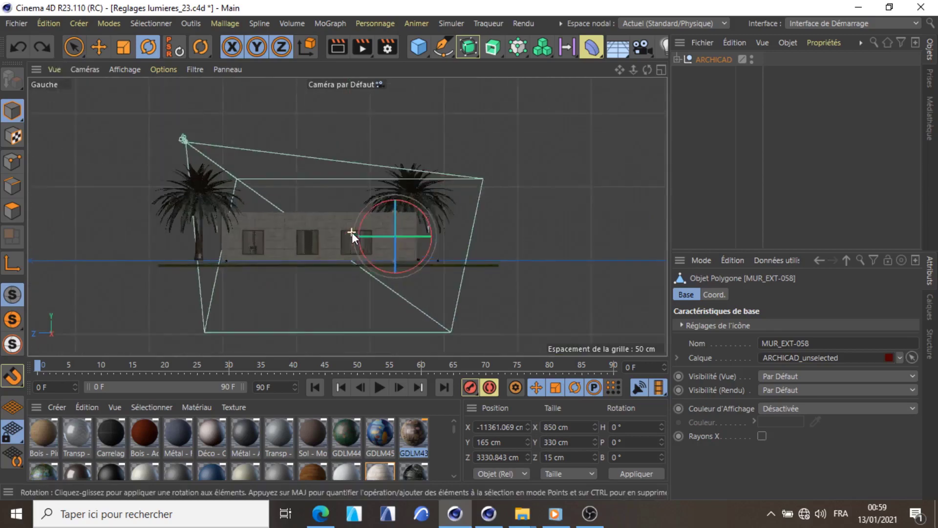
Return the view to the Perspective projection and frame the whole scene, bringing the house closer
click(78, 70)
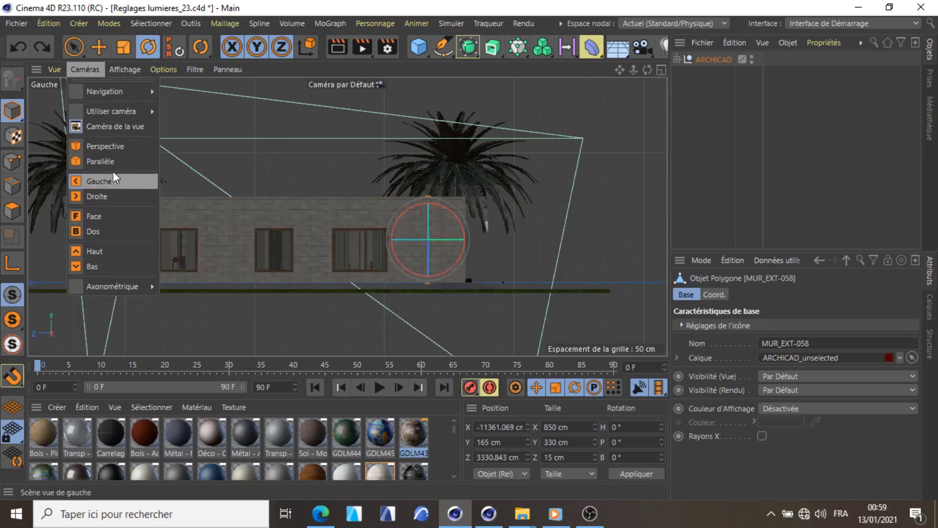
click(105, 146)
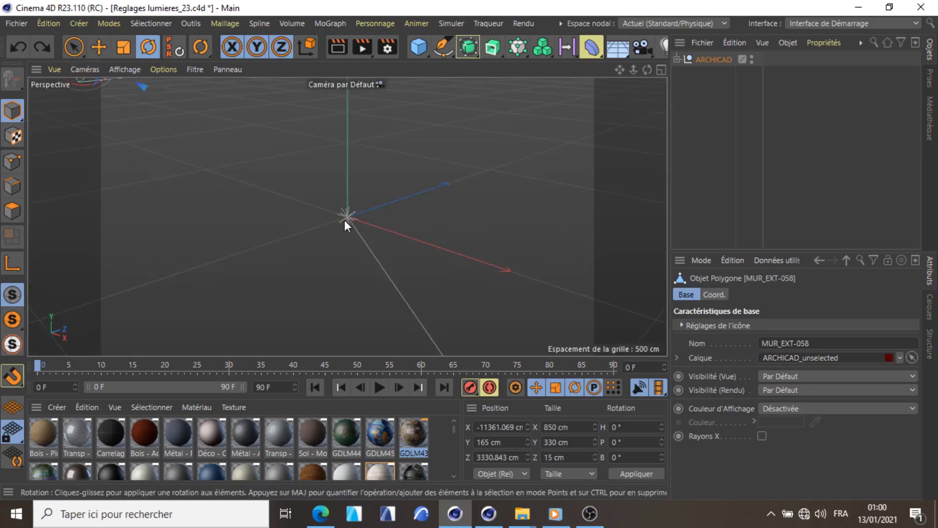
click(54, 69)
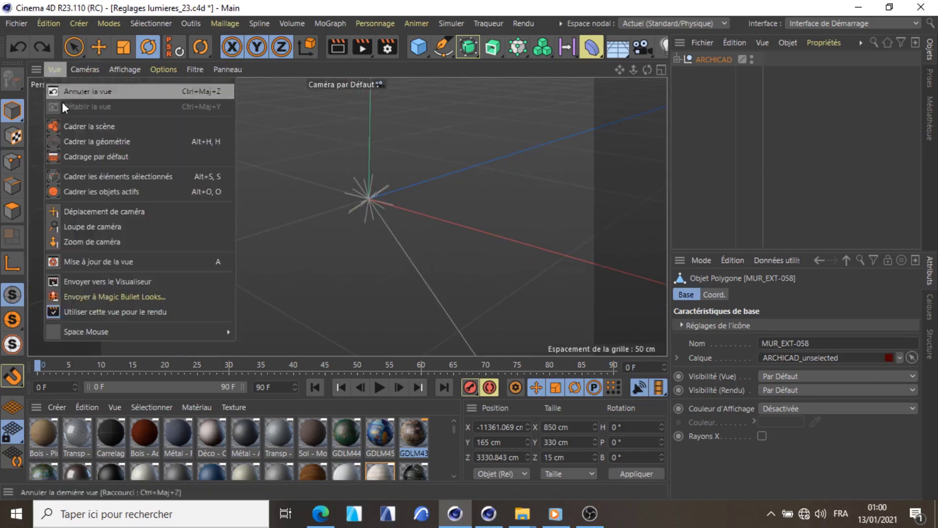
click(80, 129)
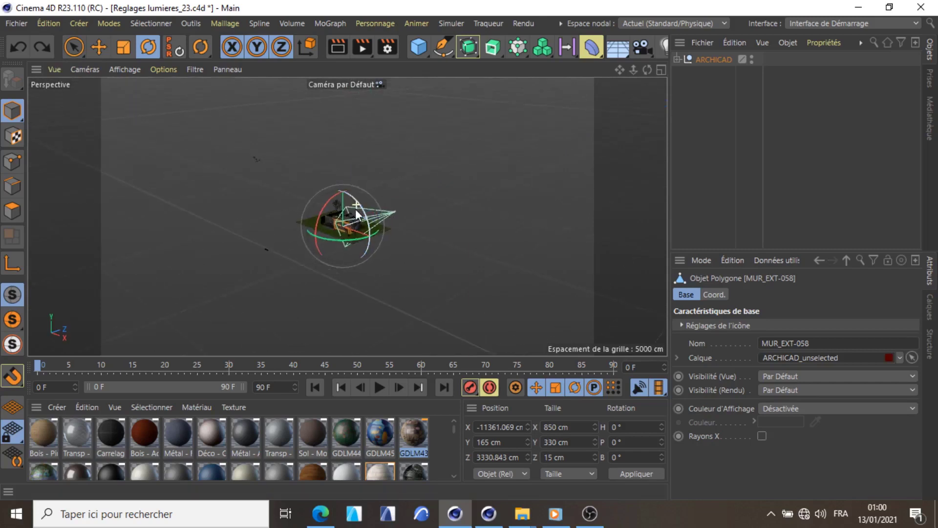
scroll(356, 214, up, 5)
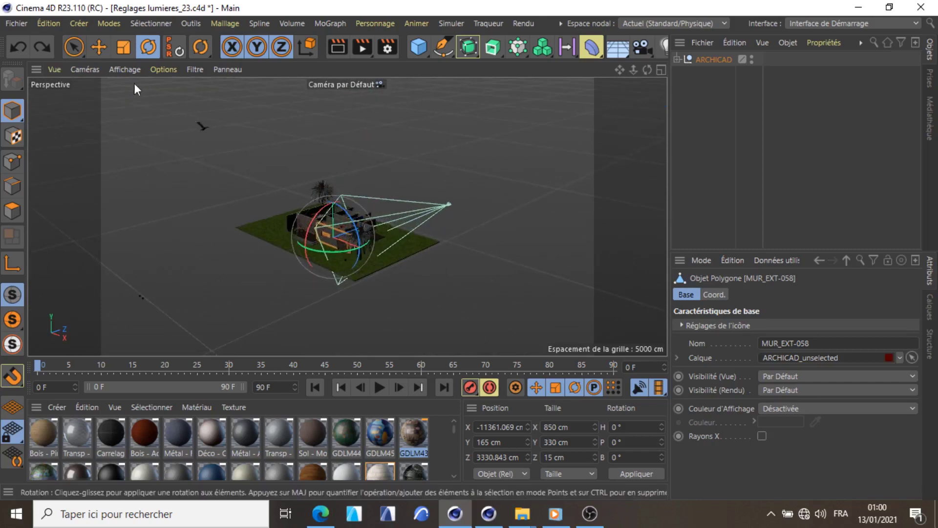
Display the perspective view in quick shading (Ombrage rapide) and bring the lit house closer
click(125, 70)
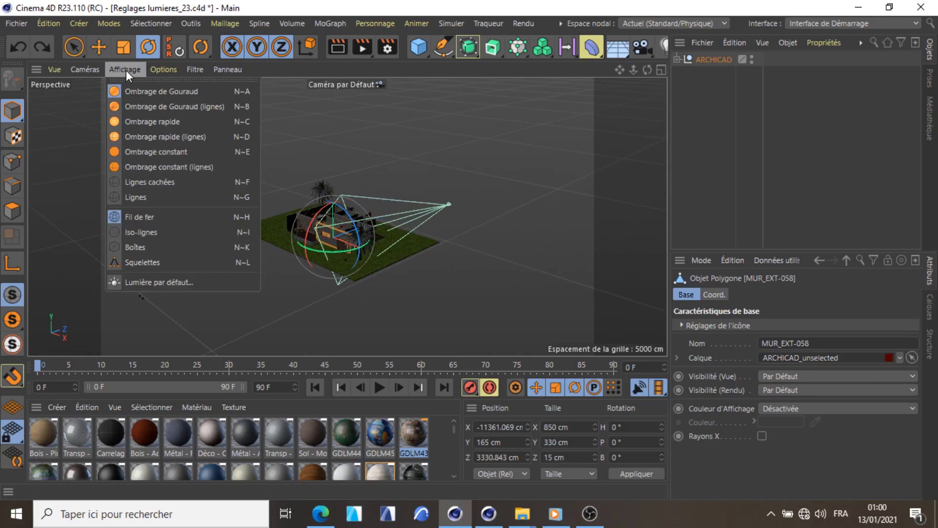
click(149, 122)
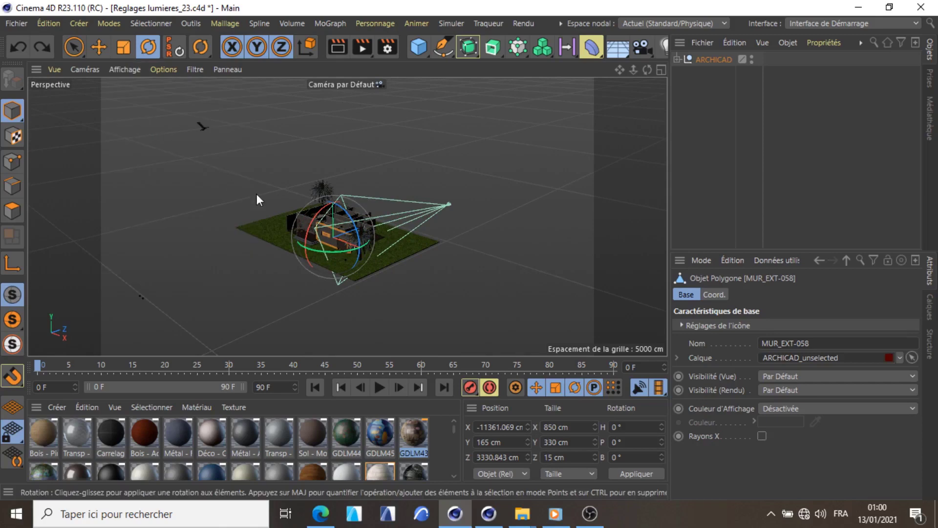
scroll(335, 228, up, 5)
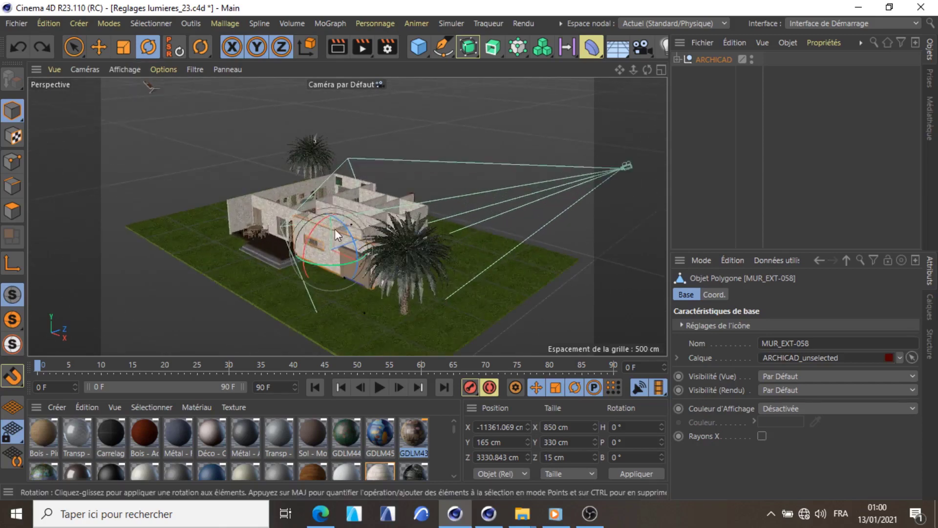
scroll(335, 229, up, 3)
Compare the house in Gouraud shading (Ombrage de Gouraud), and restore quick shading (Ombrage rapide)
click(117, 69)
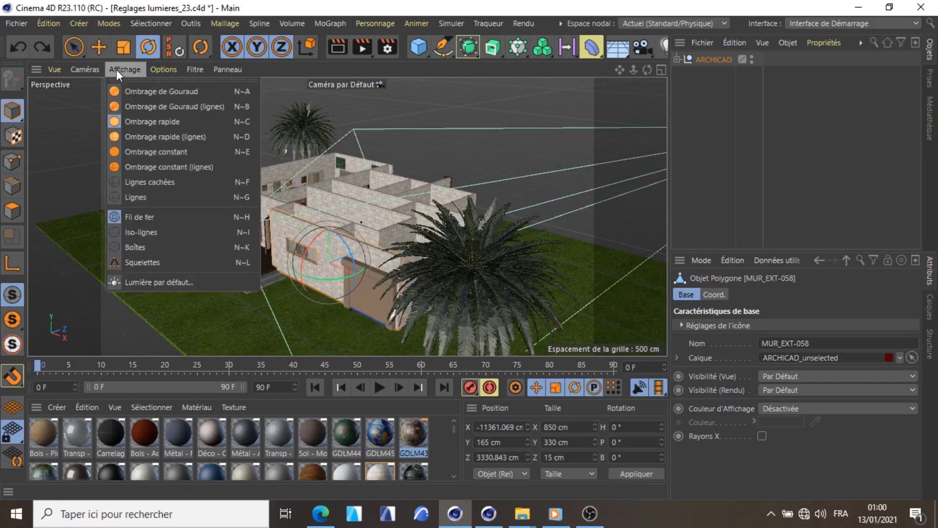
click(144, 93)
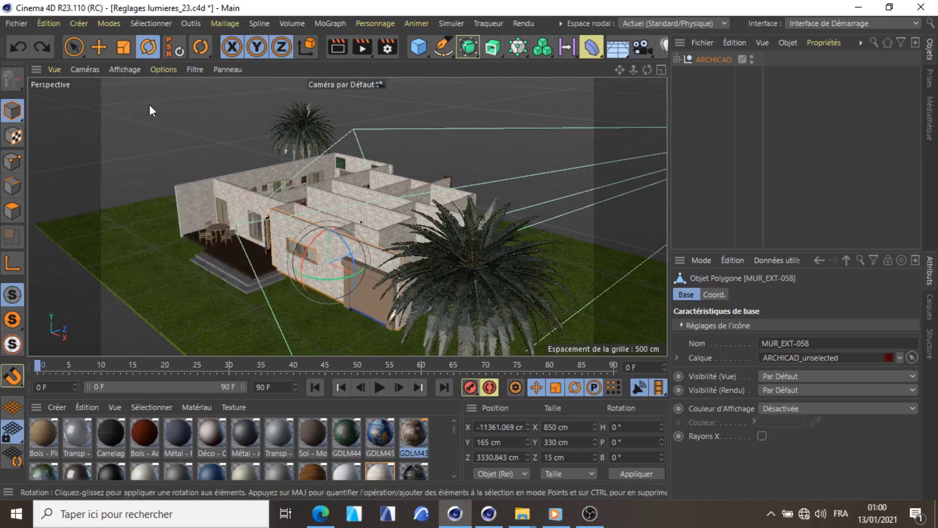
click(136, 66)
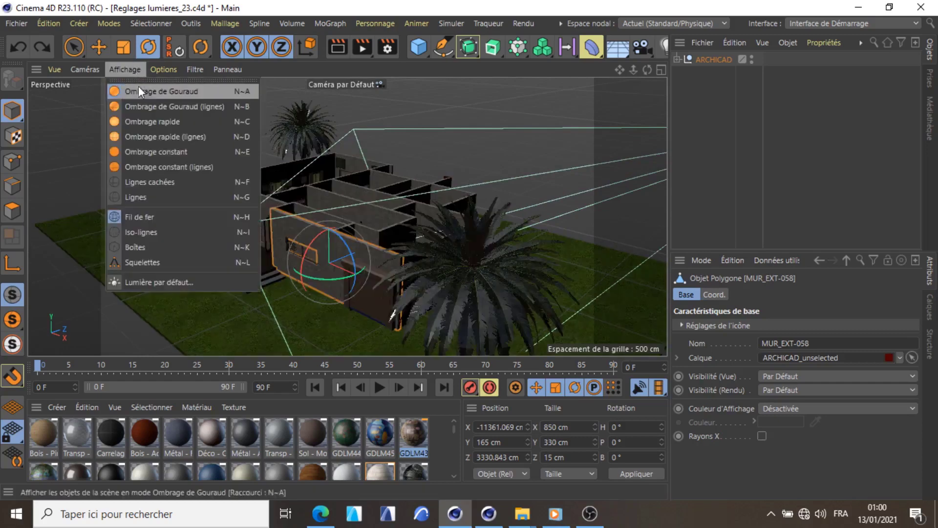
click(142, 123)
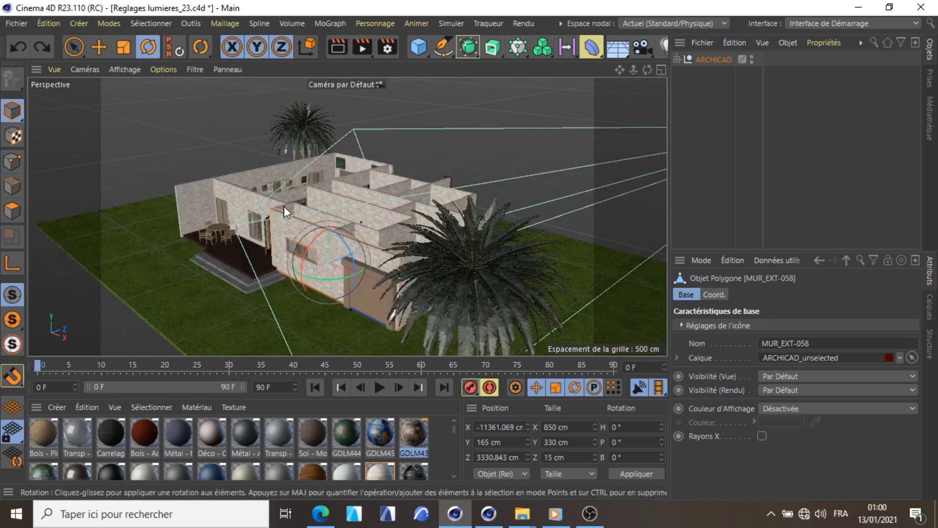
Try quick shading with lines (Ombrage rapide (lignes)) on the house, and go back to plain Ombrage rapide
click(124, 69)
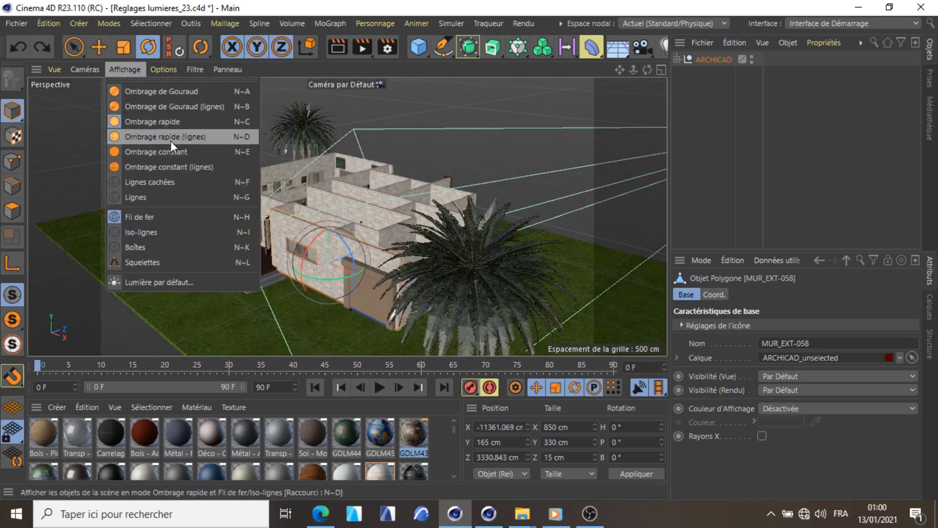
click(168, 138)
click(122, 70)
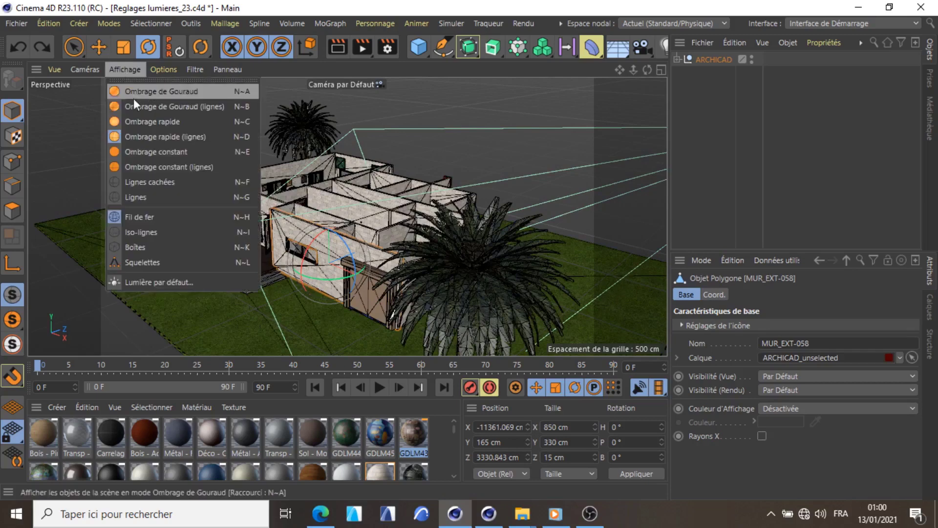
click(148, 123)
Enable the viewport shadows option (Ombres) in the perspective view and disable it again
click(126, 70)
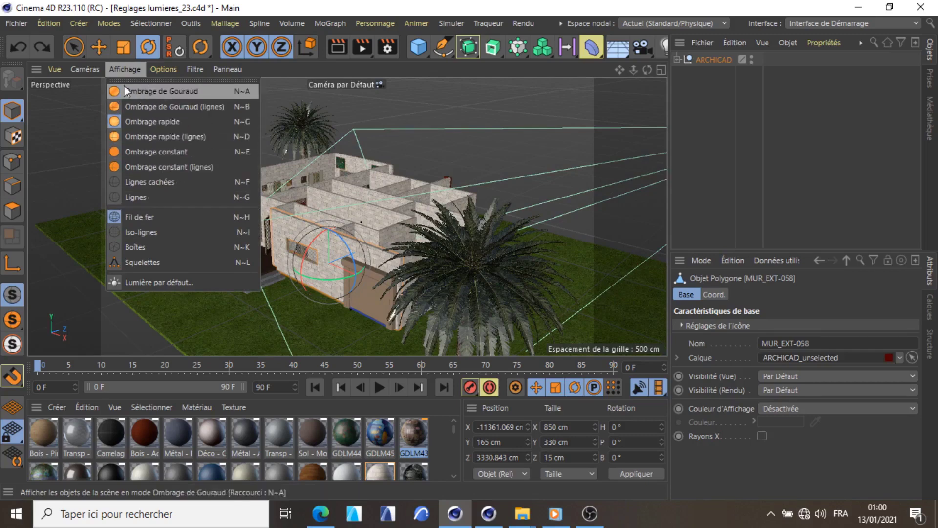
mouse_move(86, 69)
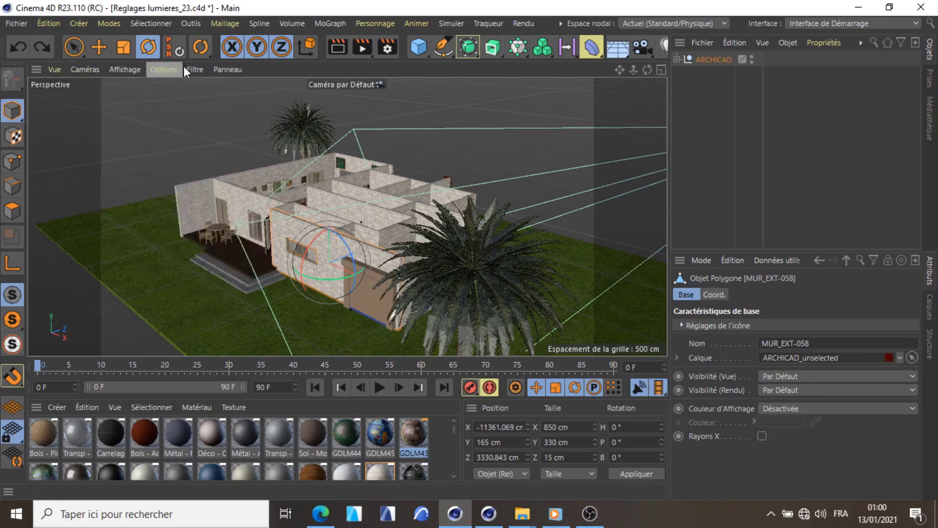
mouse_move(195, 69)
mouse_move(153, 69)
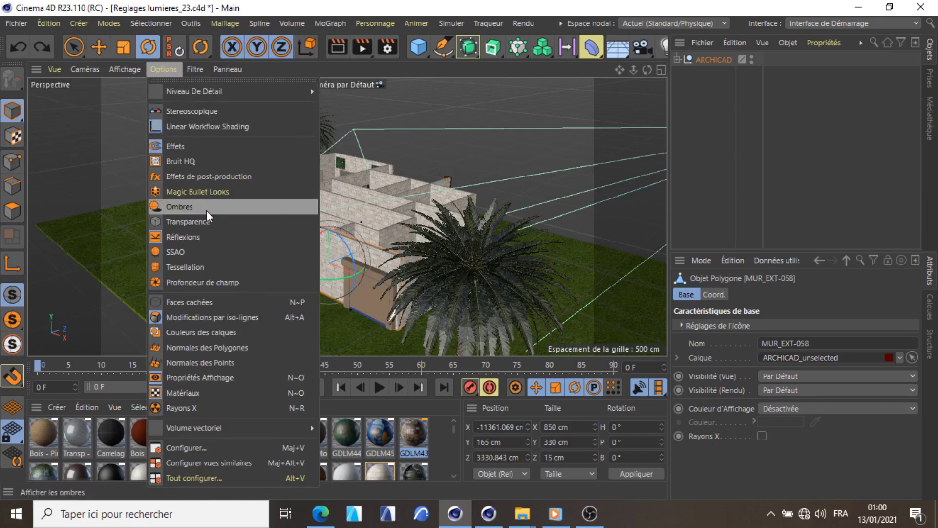
click(206, 210)
click(171, 72)
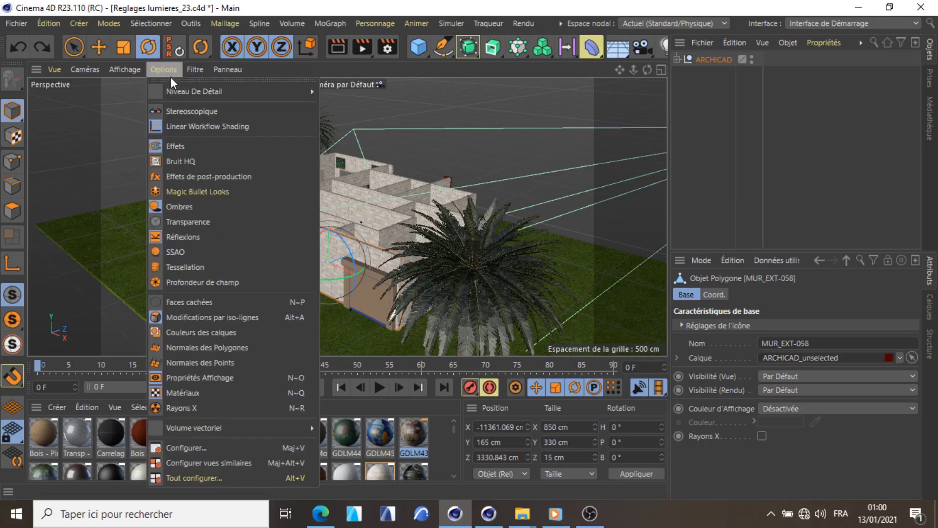
click(213, 211)
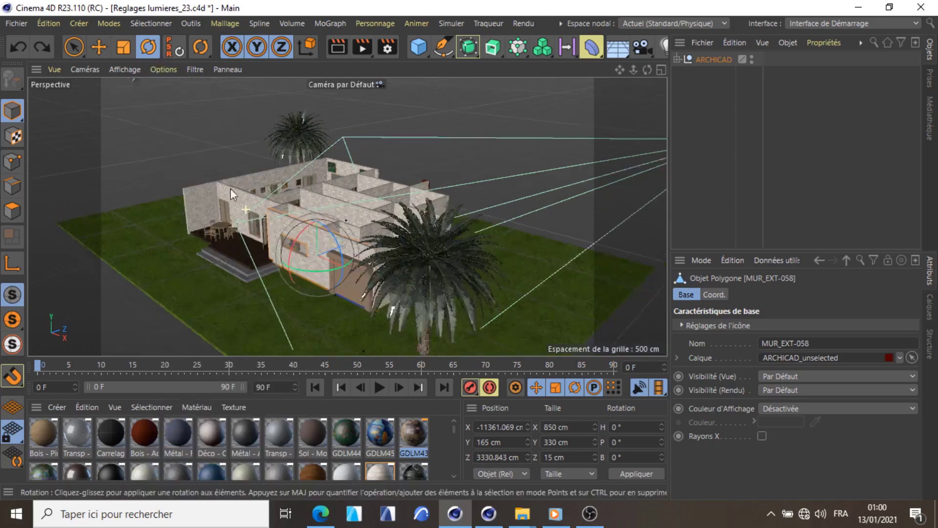
Review the view options and panel layouts, show Vue 1, and switch to the top view with Vue 2
click(168, 73)
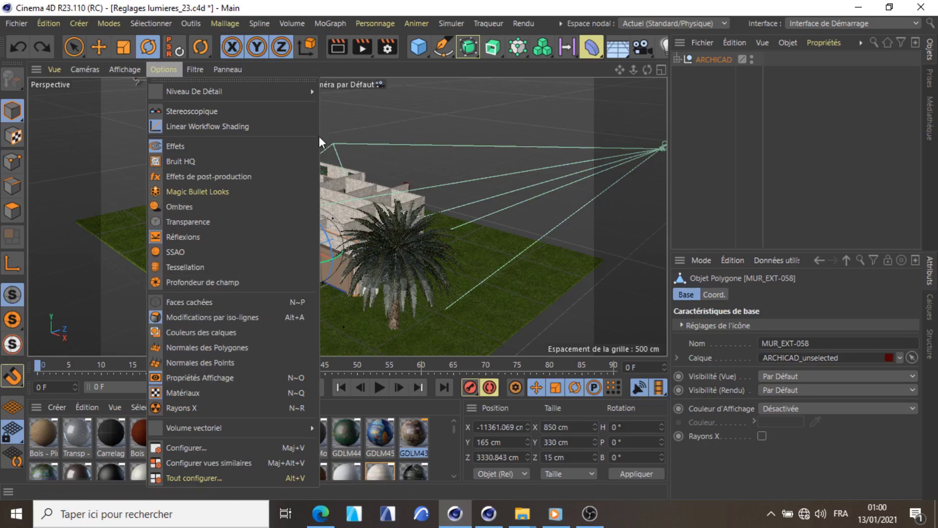
click(218, 69)
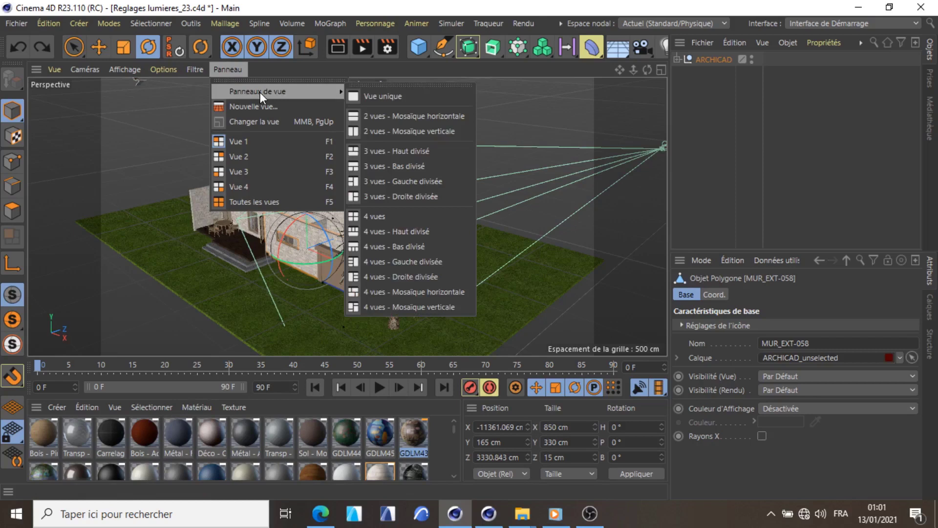
click(262, 142)
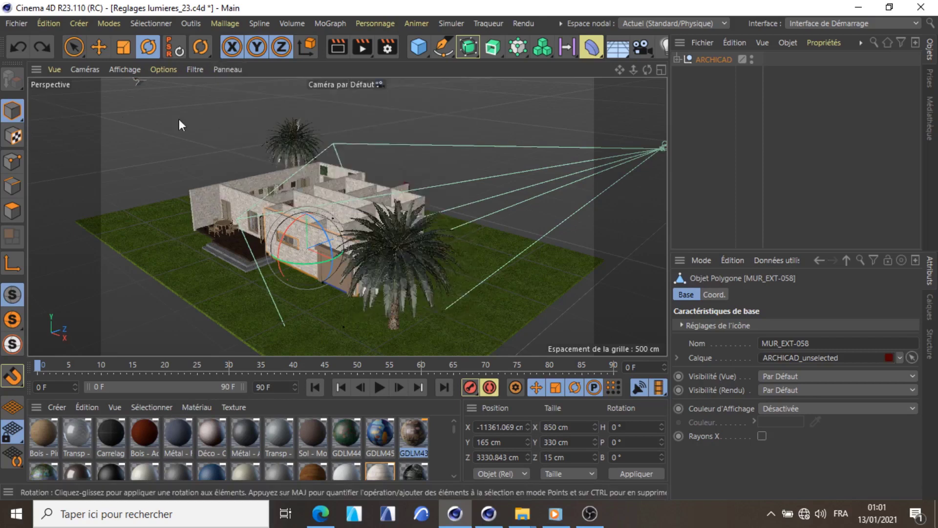
click(225, 70)
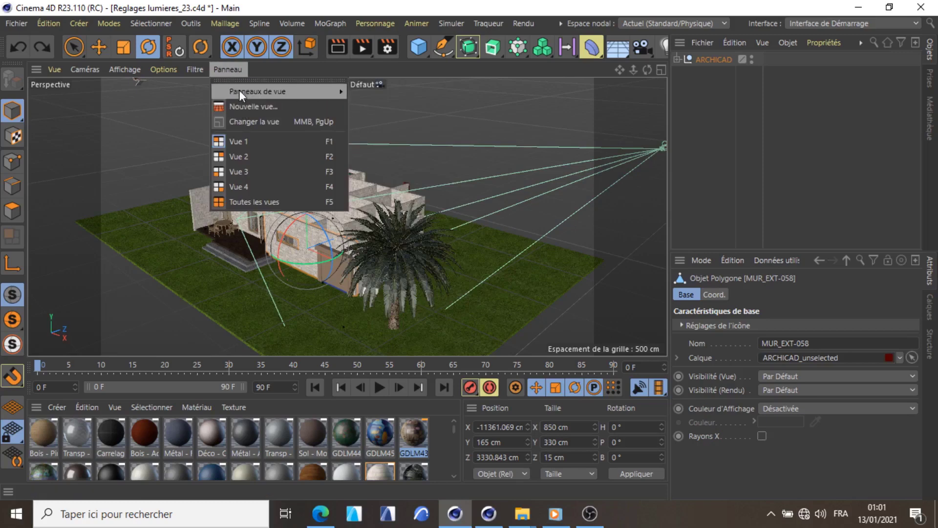
click(248, 156)
scroll(488, 198, down, 3)
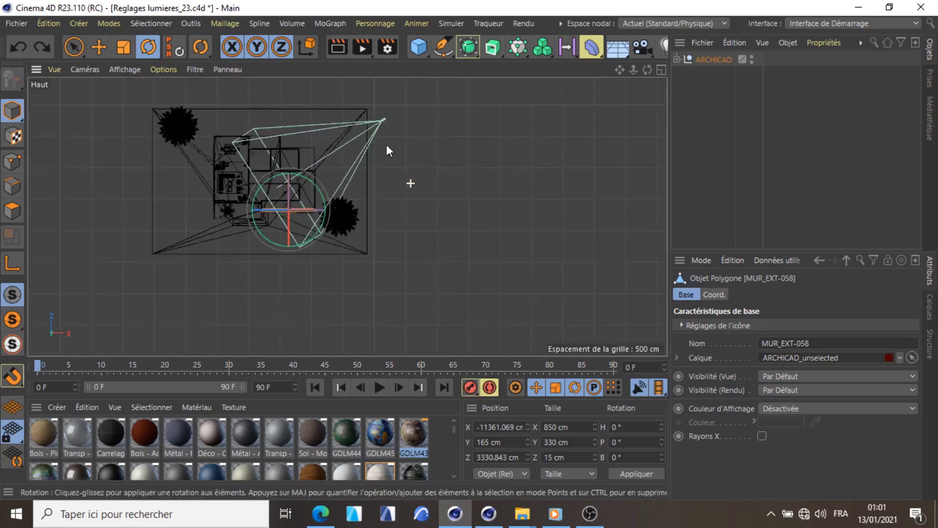
Switch the single view to the side view (Droite) with Vue 3 and to the front view (Avant) with Vue 4
click(226, 69)
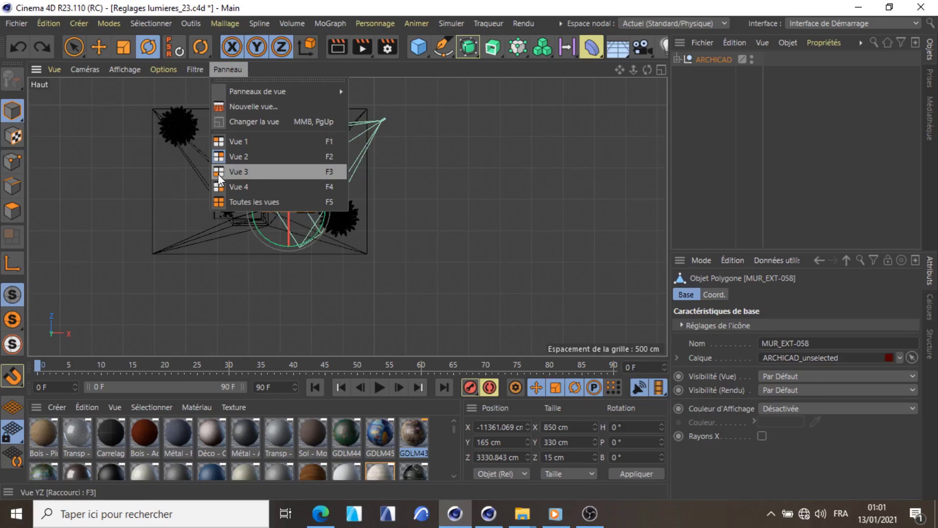
click(220, 172)
click(227, 69)
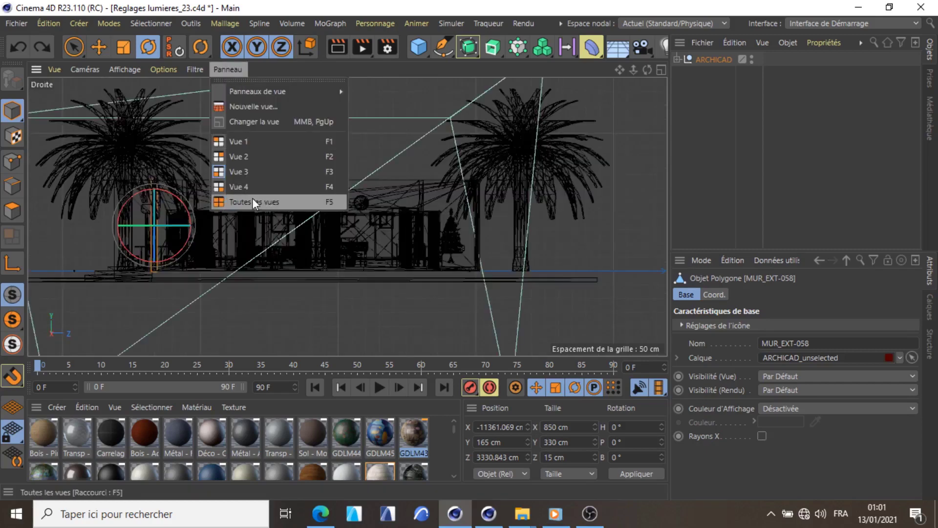
click(253, 187)
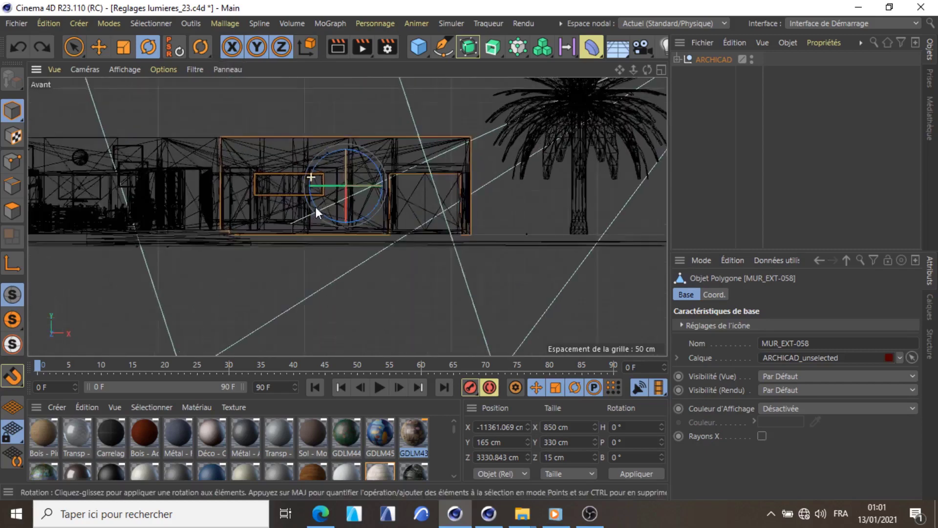
Display the front view (Avant) in quick shading (Ombrage rapide), with more of the facade and palm tree in view
scroll(315, 211, down, 2)
click(132, 70)
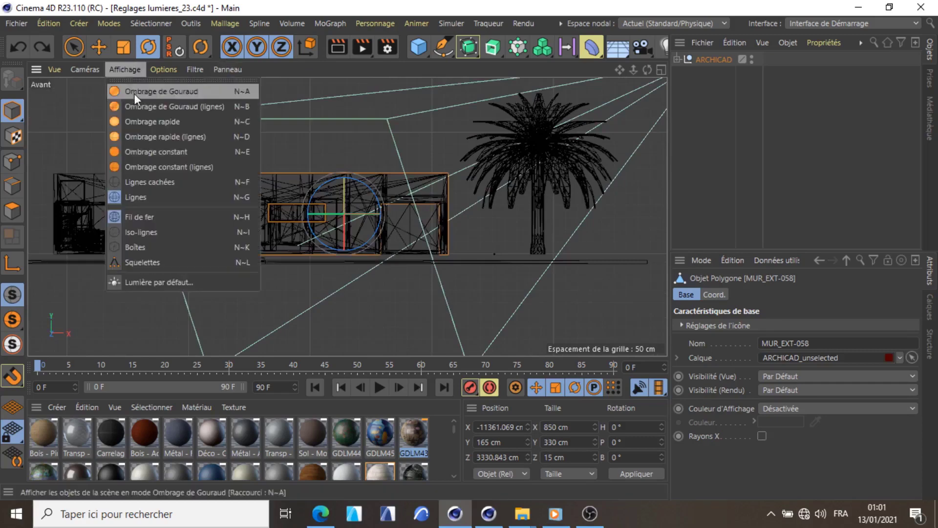
click(163, 125)
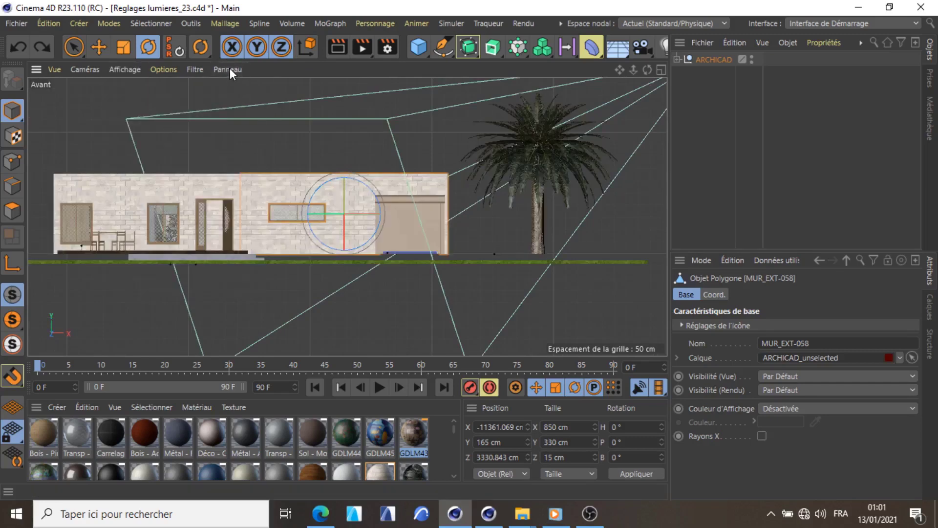
Switch to the side view (Droite) with Vue 3 and display it in quick shading (Ombrage rapide), with both palm trees in view
click(228, 70)
click(257, 170)
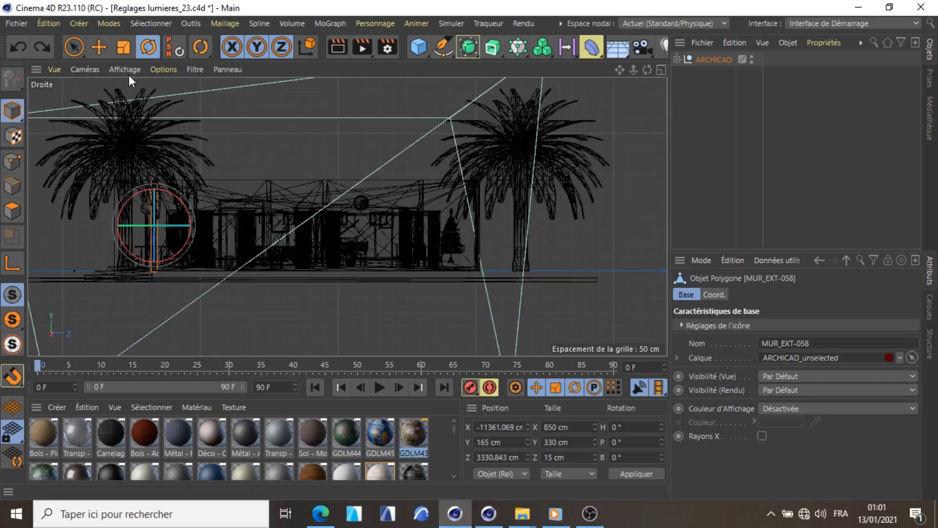
click(128, 69)
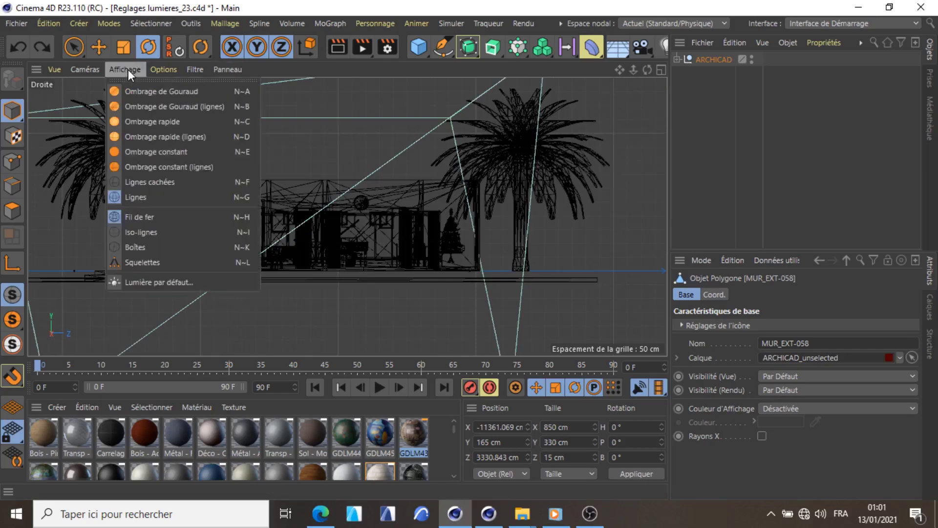
click(169, 121)
scroll(384, 201, down, 2)
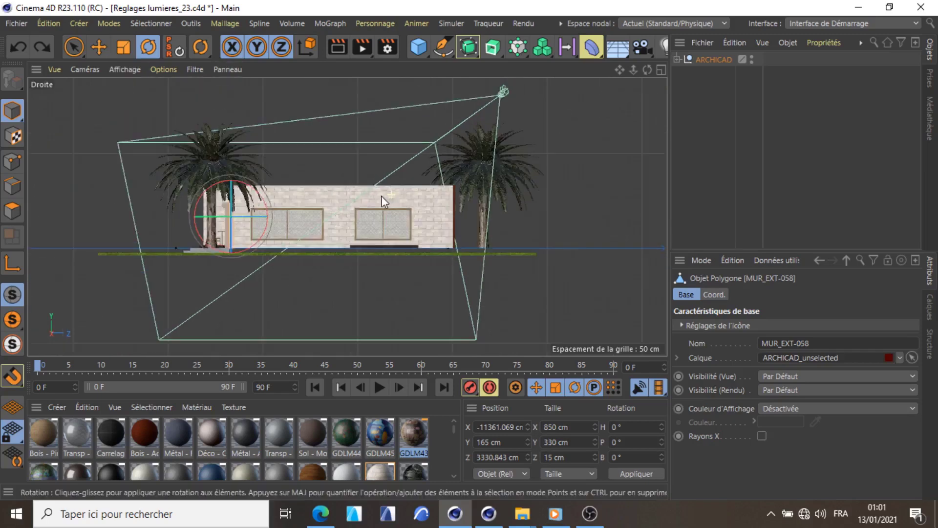
scroll(295, 195, up, 2)
scroll(296, 200, down, 2)
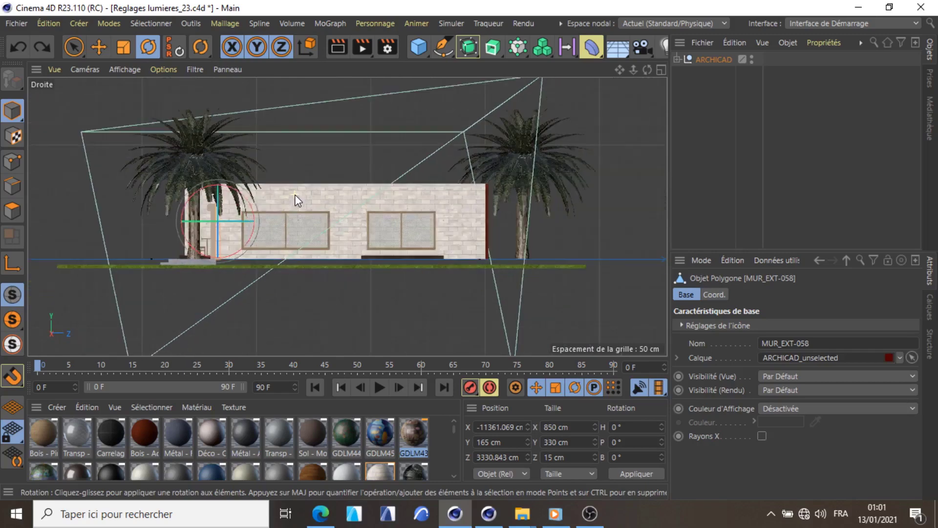
Arrange the viewports in the 4 vues - Mosaïque horizontale layout
click(232, 69)
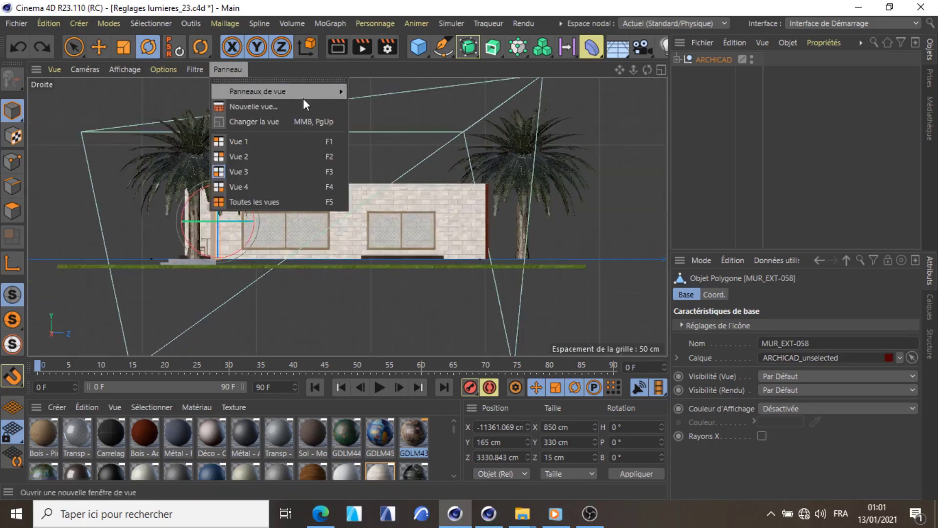
mouse_move(300, 92)
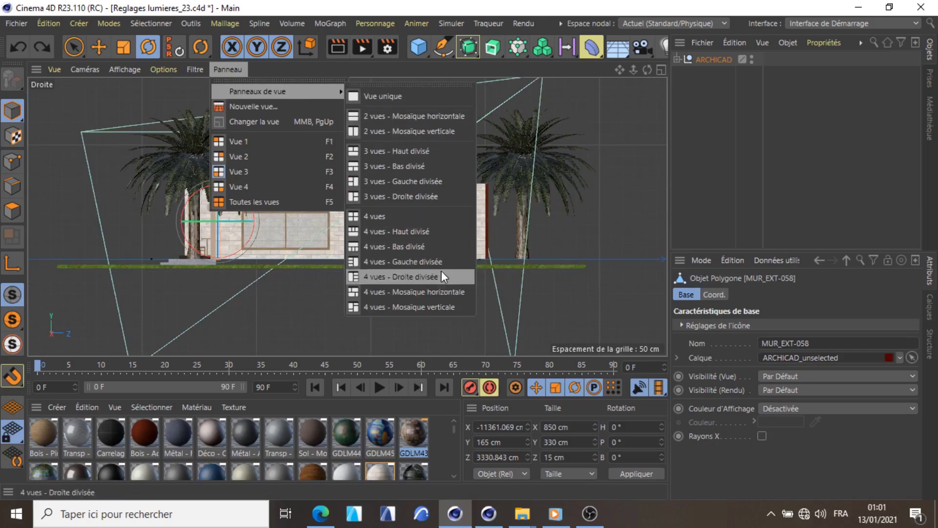
click(412, 294)
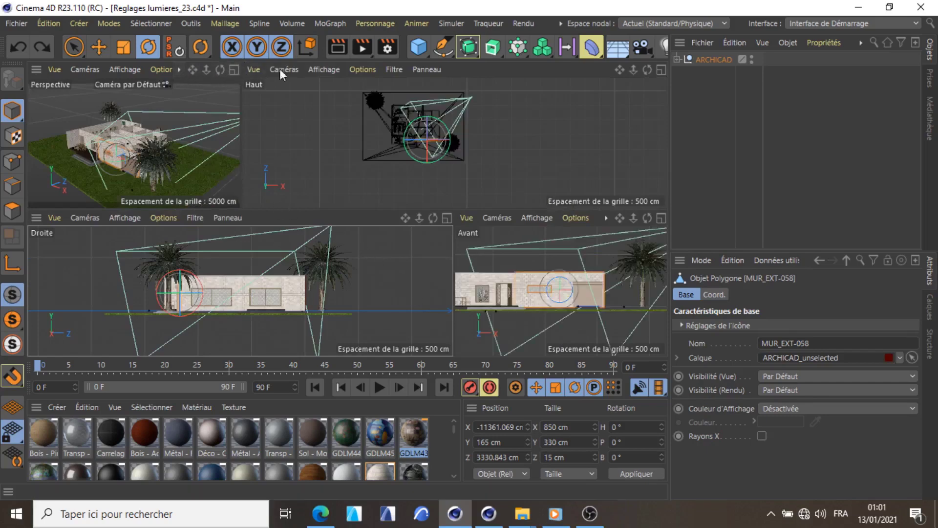
Maximize the perspective view, apply the 3 vues - Bas divisé layout and bring the house closer in the perspective viewport
middle_click(186, 112)
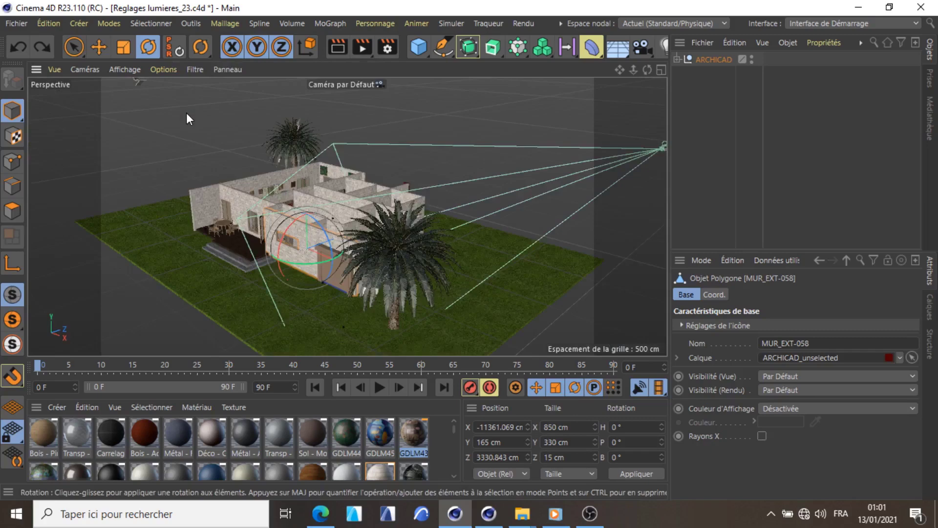
click(228, 69)
mouse_move(257, 90)
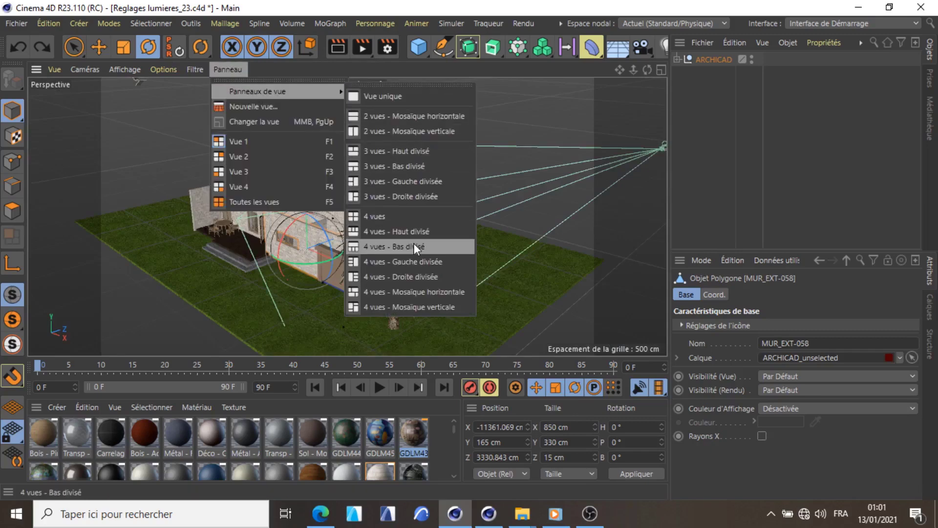
click(404, 167)
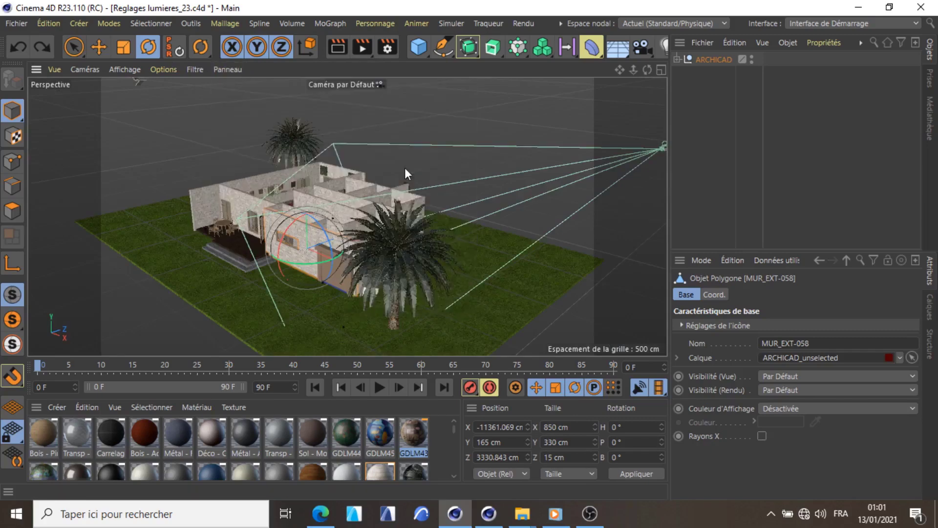
scroll(367, 185, up, 5)
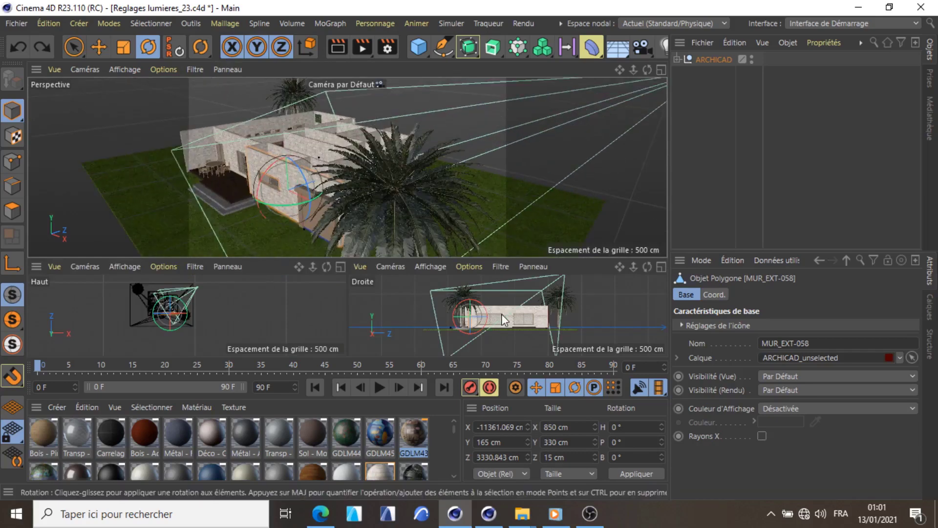
Display the top view (Haut) in quick shading (Ombrage rapide) and frame the whole plot in its viewport
click(130, 273)
click(158, 318)
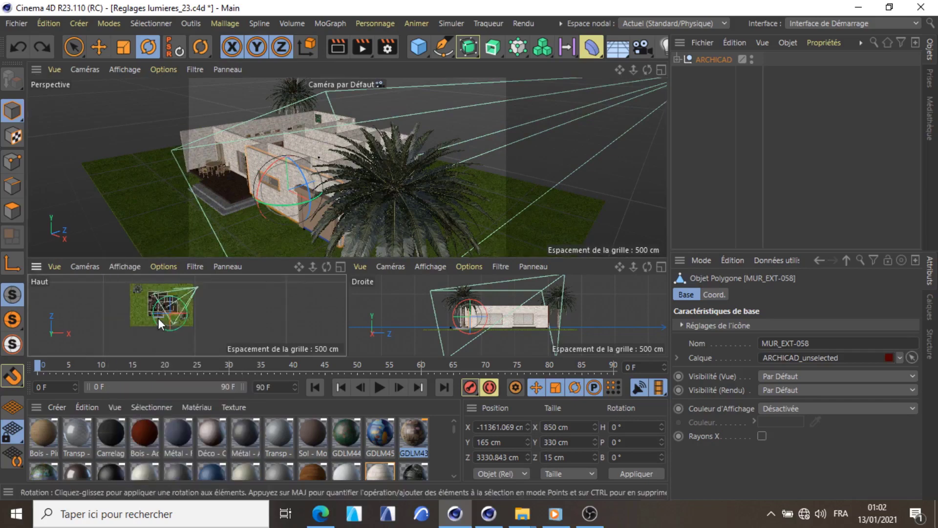
scroll(187, 321, up, 3)
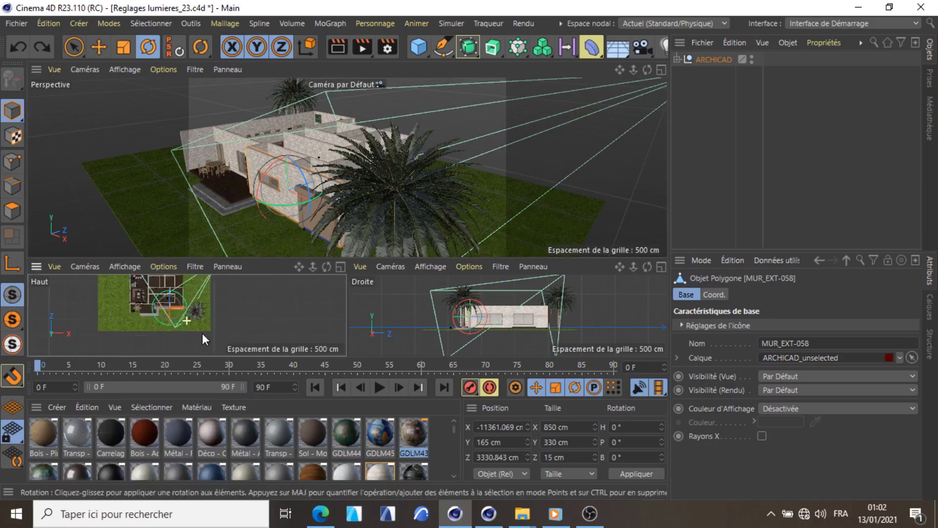
scroll(201, 333, down, 2)
scroll(161, 300, up, 1)
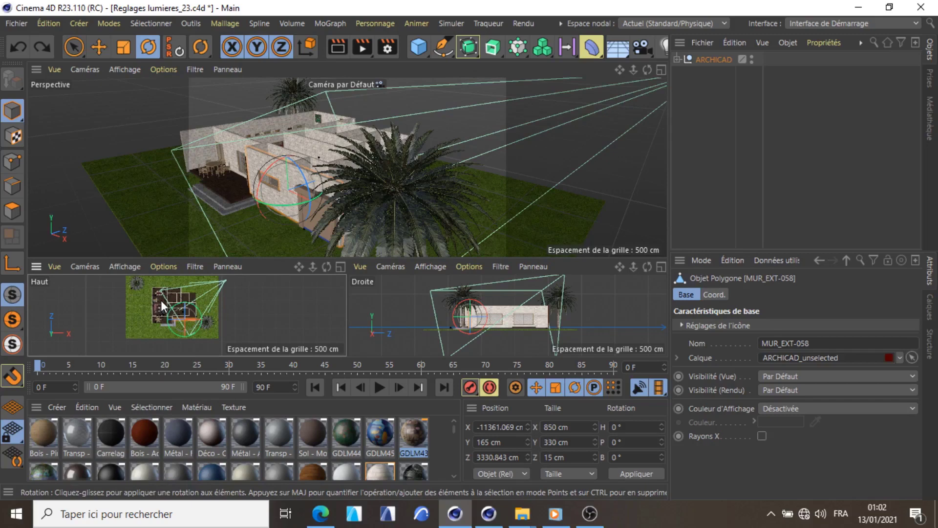
Adjust the zoom of the perspective view, then maximize the side view (Droite) with the whole house and both palm trees in view
scroll(398, 182, up, 5)
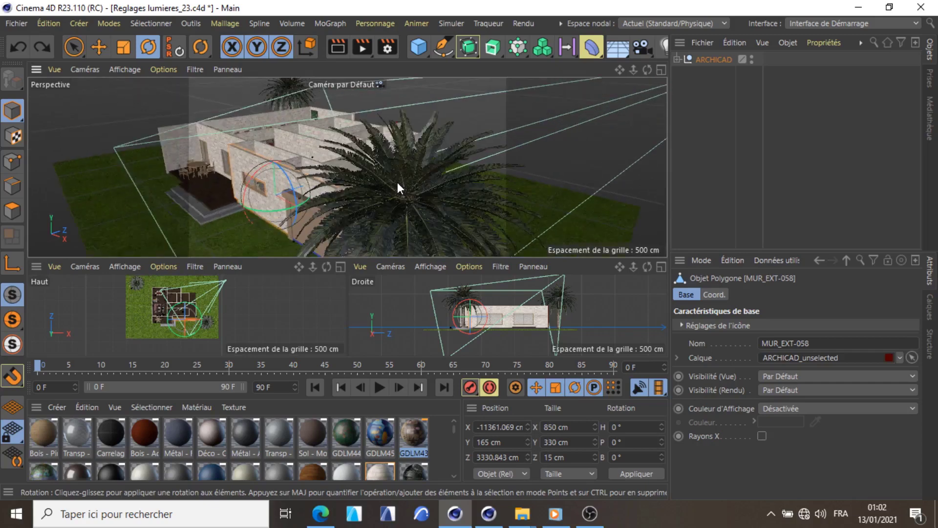
scroll(397, 181, down, 2)
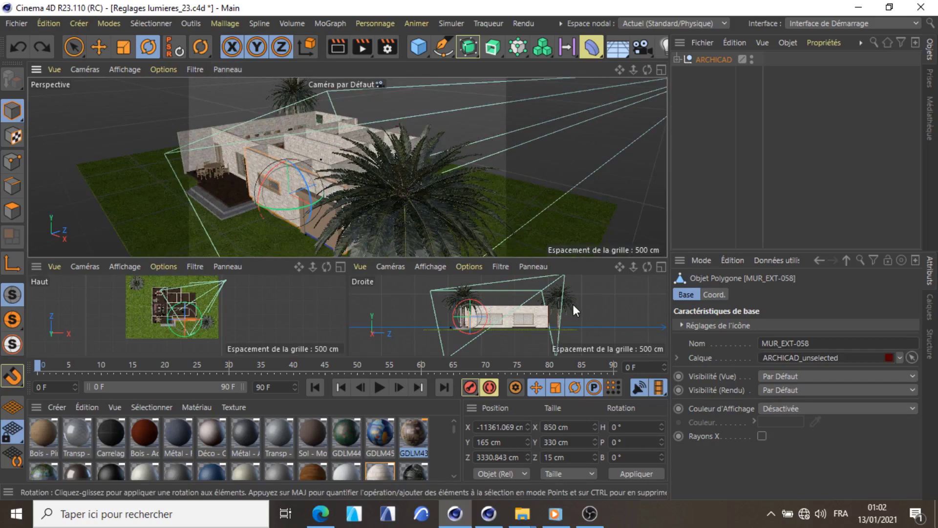
scroll(504, 321, up, 3)
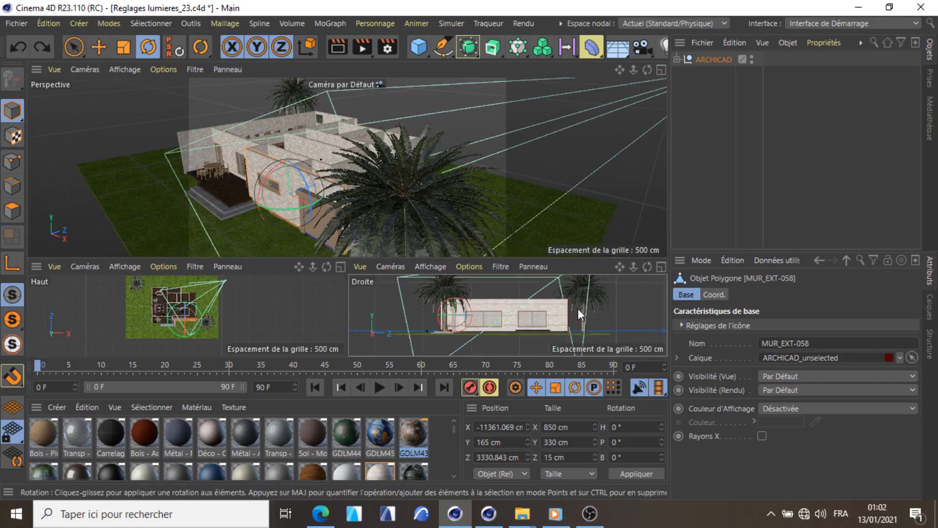
middle_click(598, 310)
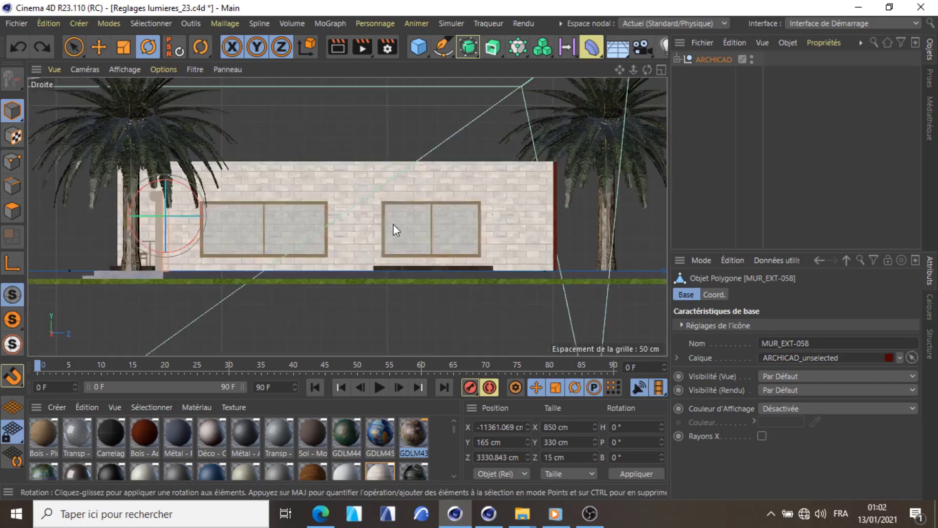
scroll(377, 259, down, 4)
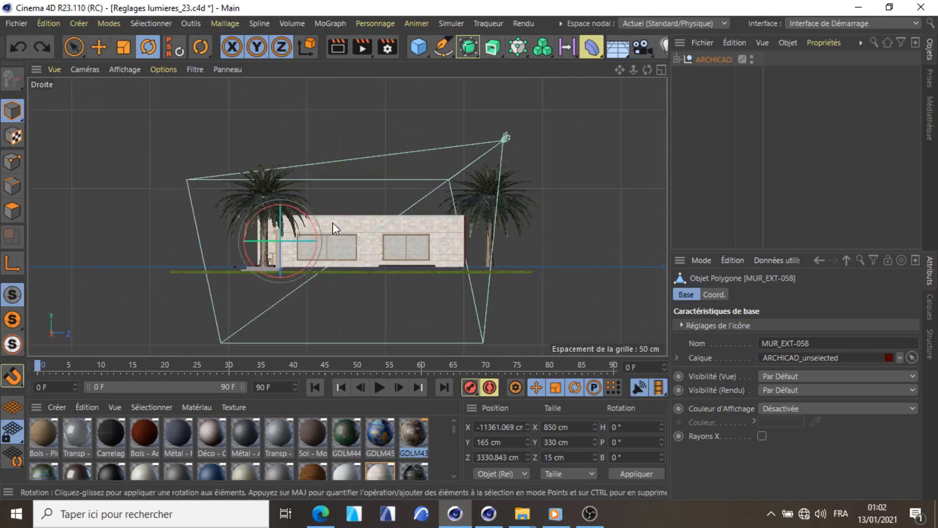
Try moving the windowed exterior wall up to about 524 cm in Y and 3838 cm in Z, undo both moves and deselect it
click(99, 47)
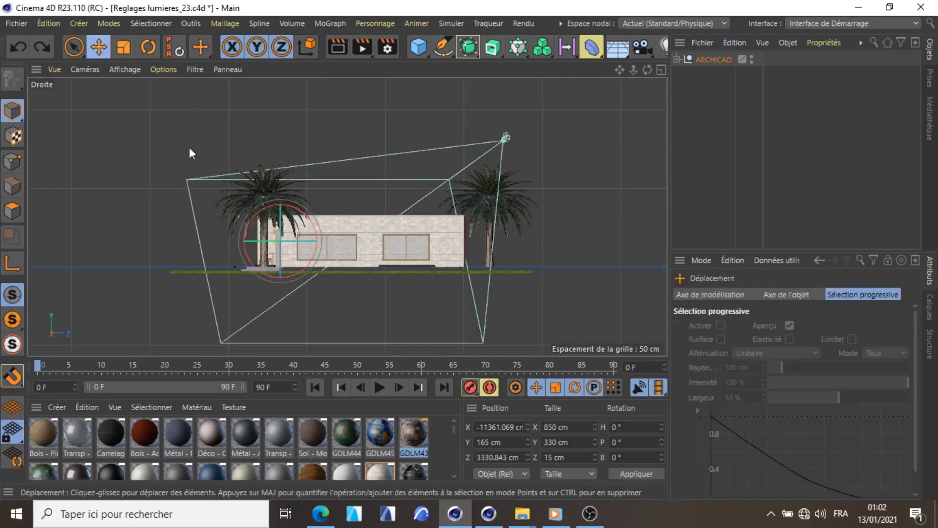
click(367, 235)
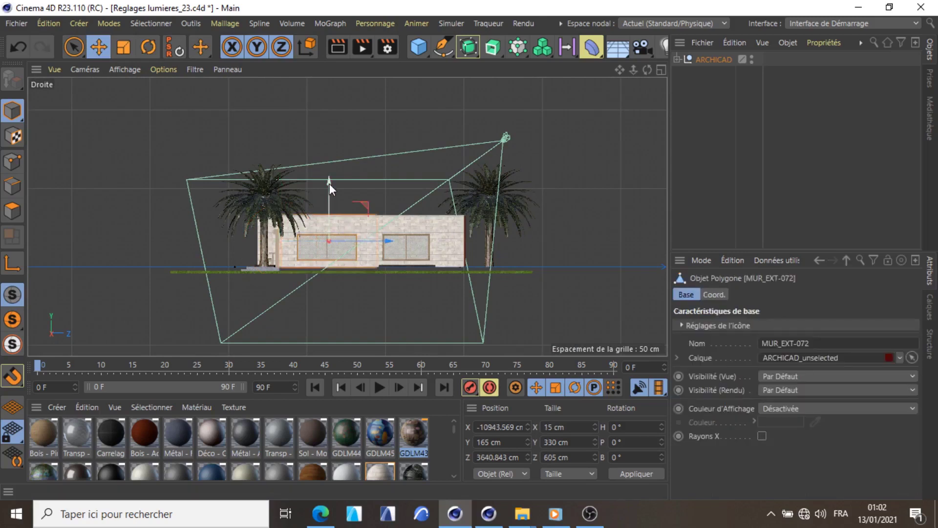
drag(329, 183, 333, 125)
drag(388, 180, 421, 181)
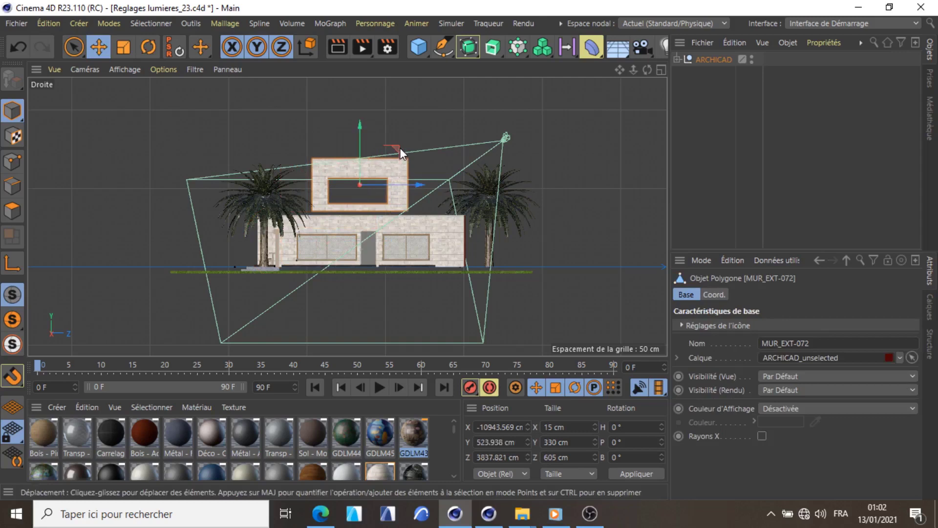
key(ctrl+z)
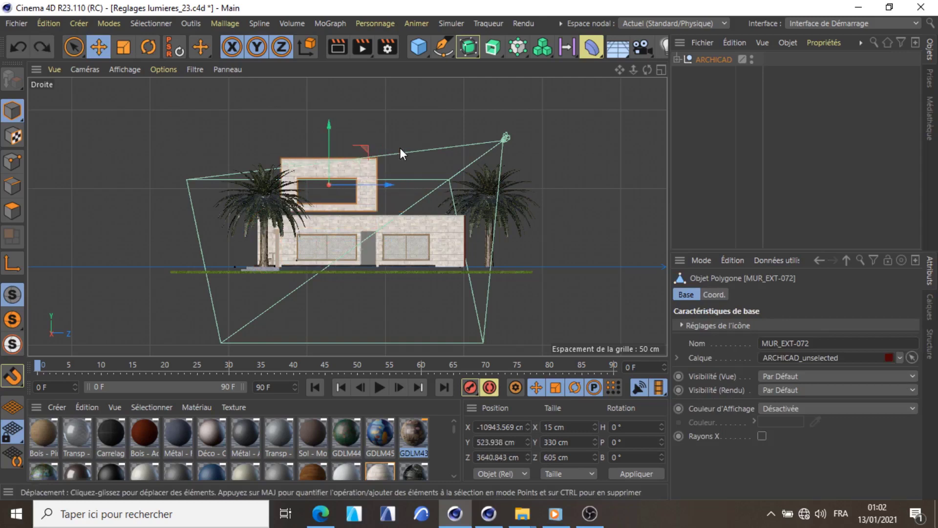
key(ctrl+z)
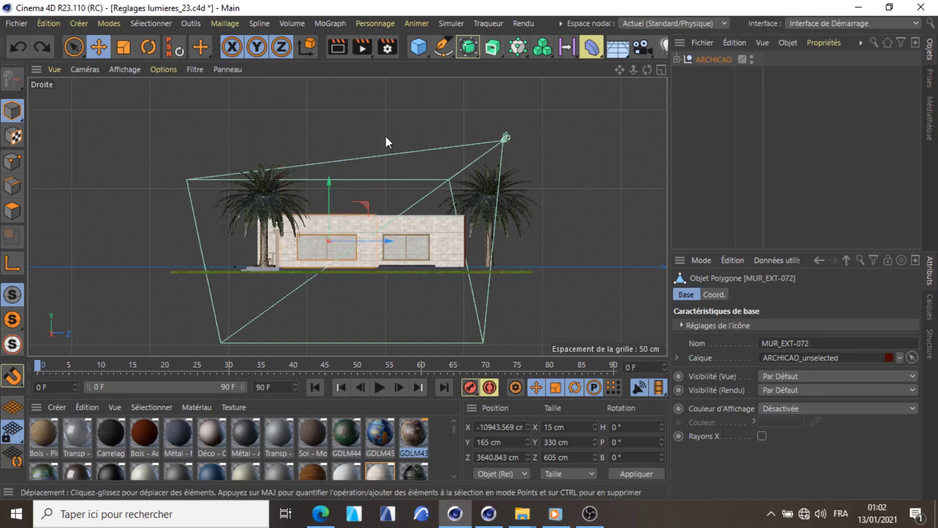
click(386, 137)
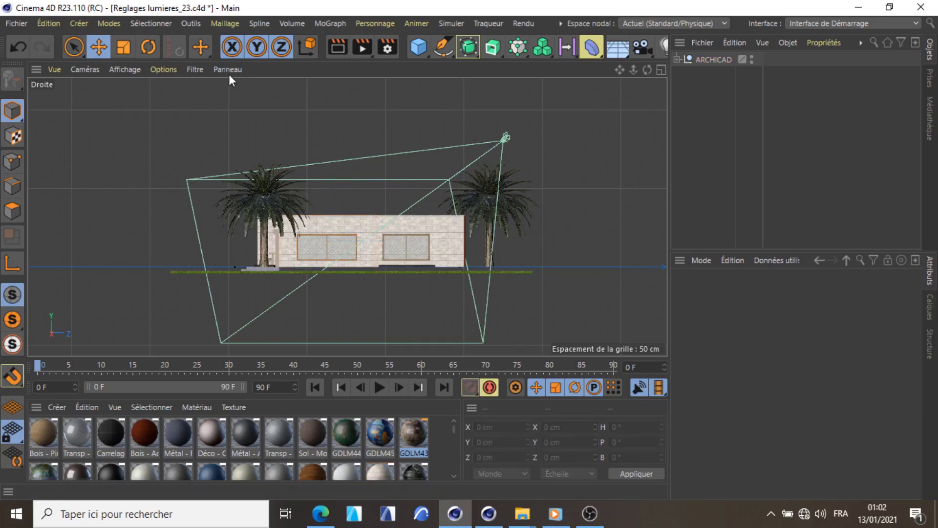
Review the view commands and panel layouts, and return from the maximized side view to the three-viewport layout
click(53, 70)
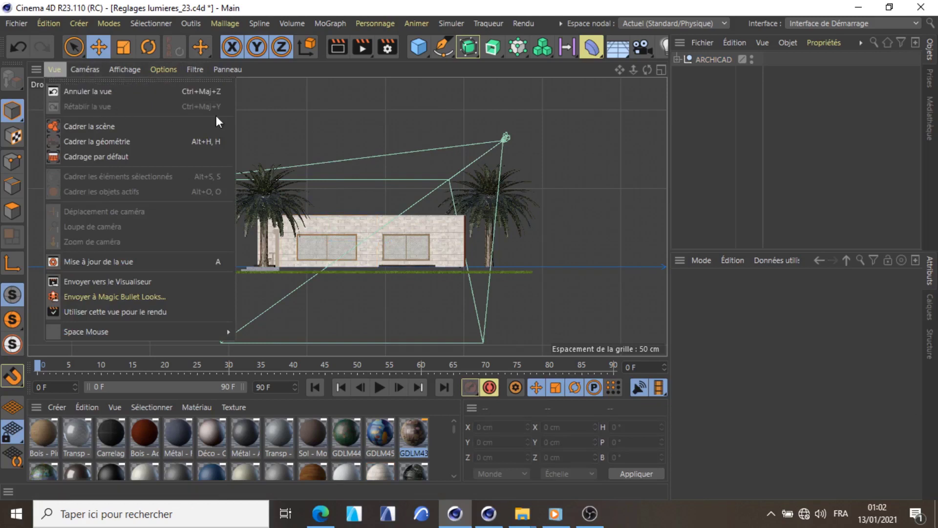
click(271, 128)
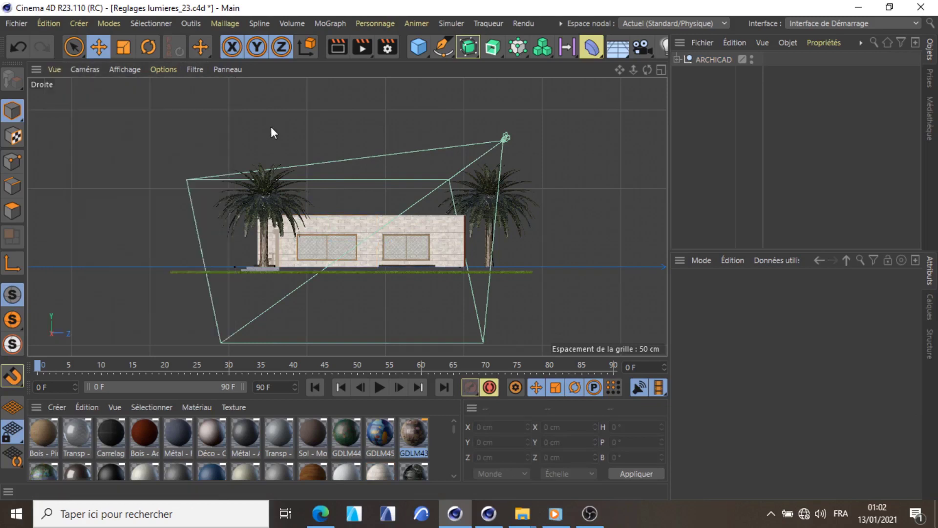
click(216, 71)
mouse_move(277, 92)
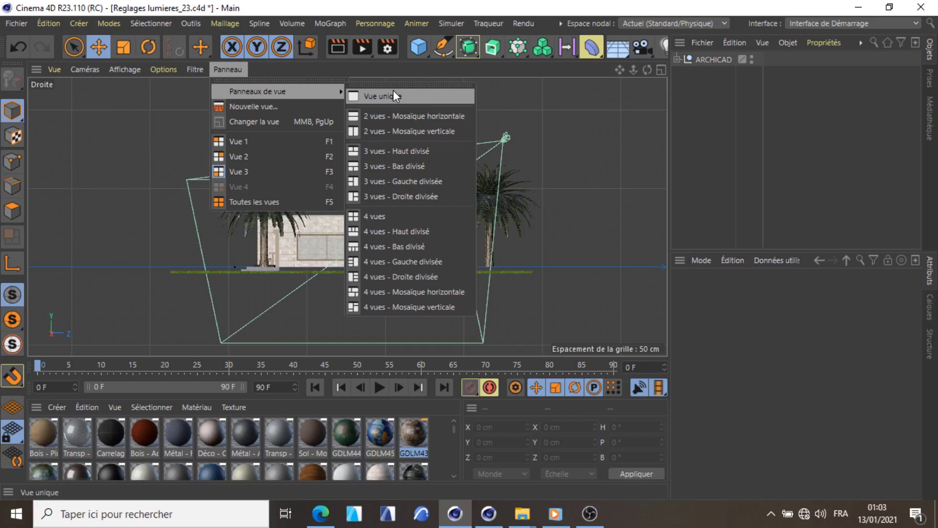
click(526, 124)
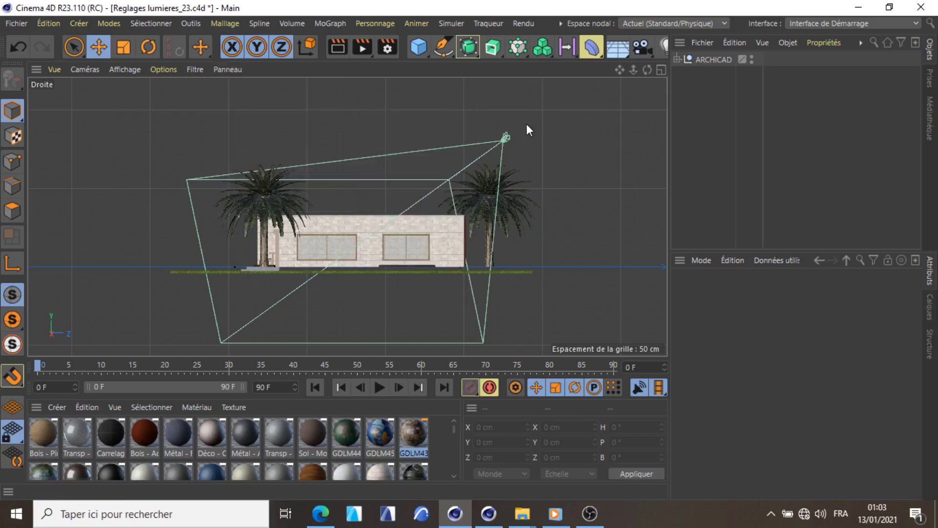
click(662, 70)
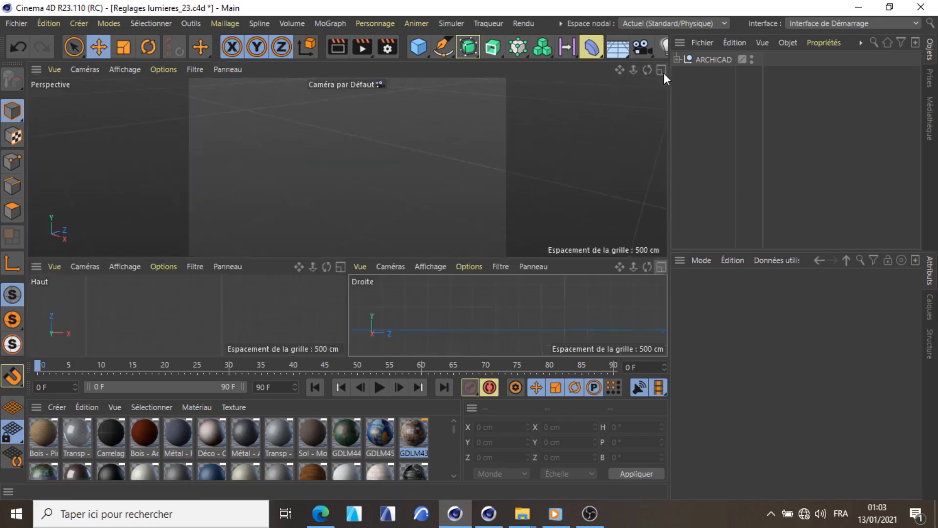